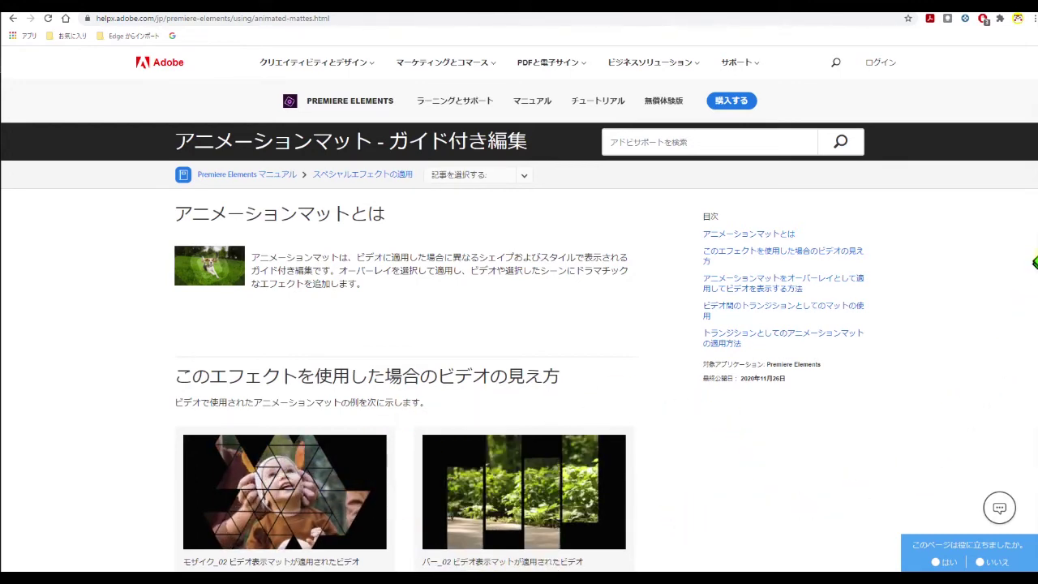
pyautogui.scroll(-2, 1035, 122)
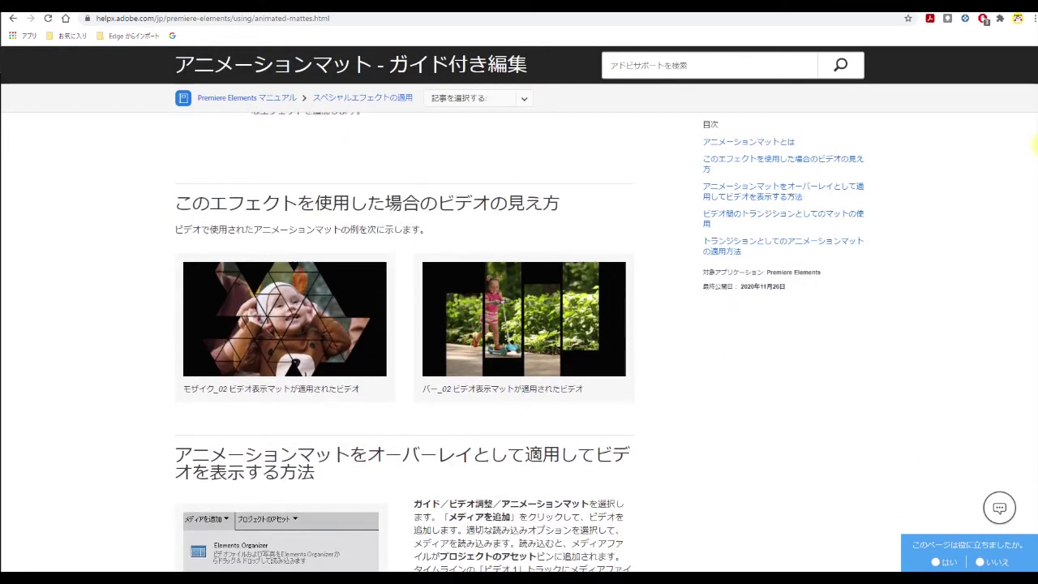
pyautogui.scroll(2, 1035, 144)
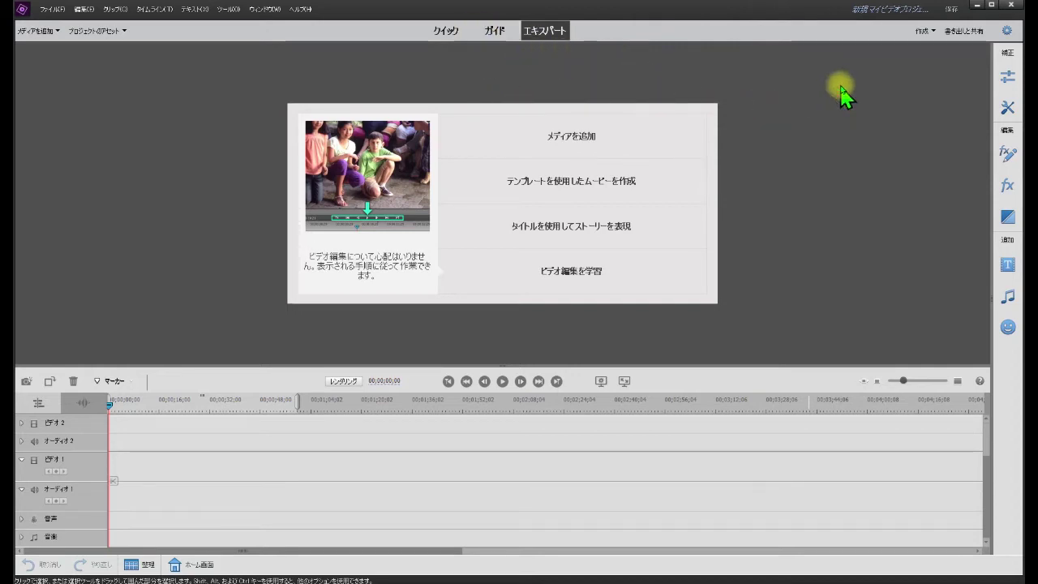
# Start the アニメーションマット guided edit from the ビデオ調整 category and advance past its introduction
pyautogui.click(490, 34)
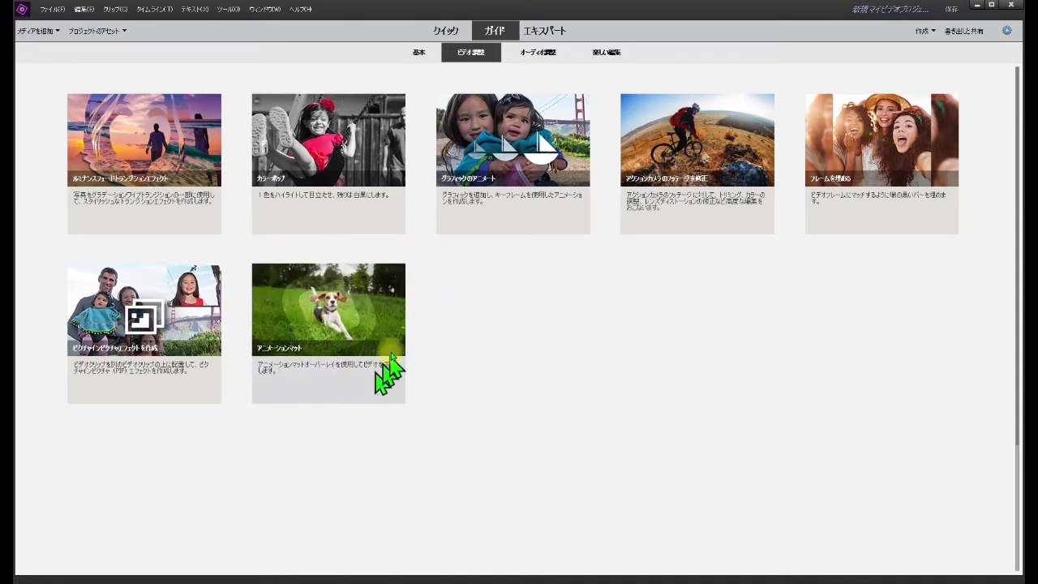
pyautogui.click(341, 327)
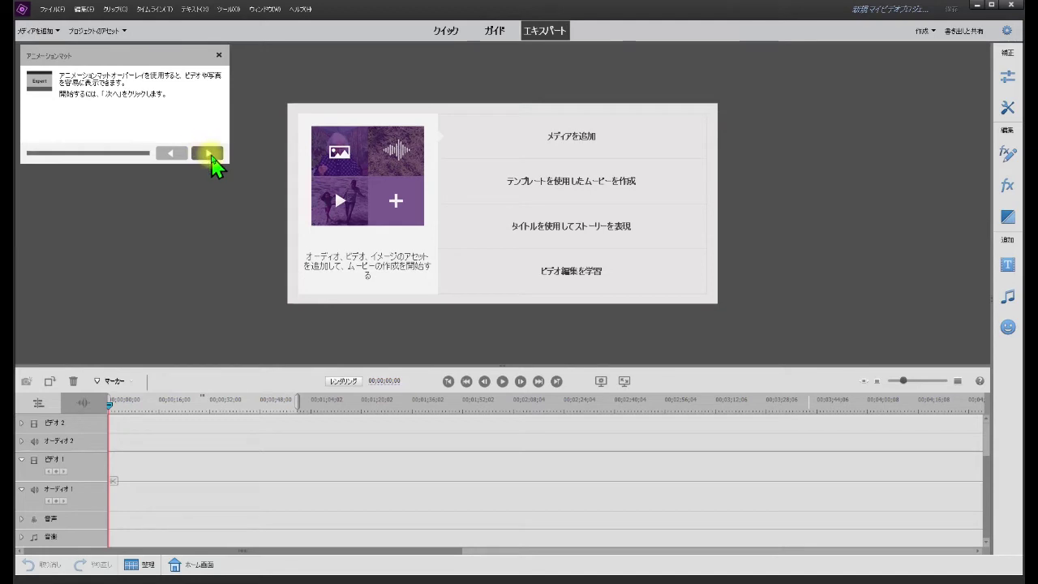
pyautogui.click(208, 156)
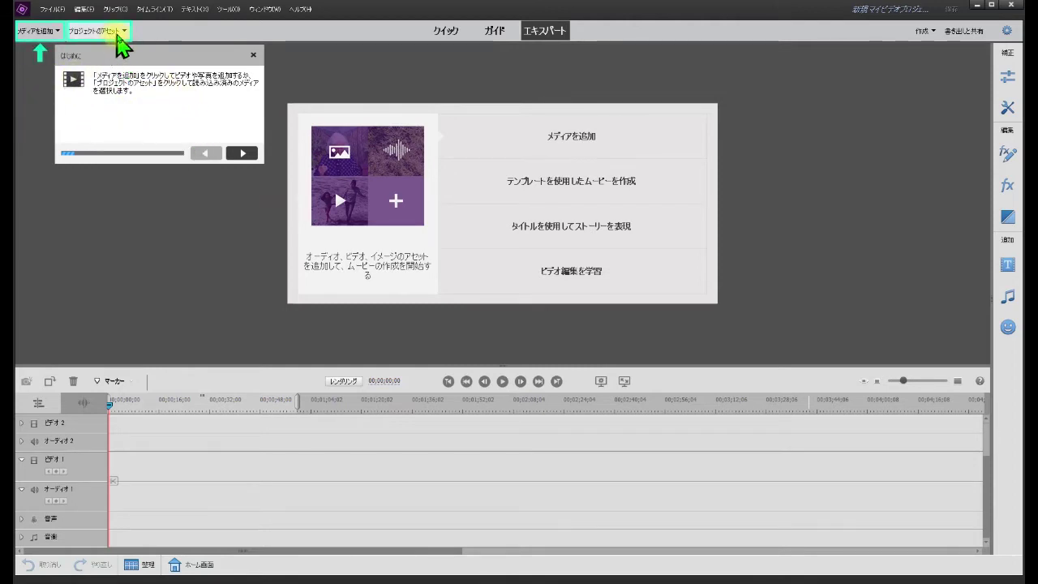
# Import 焼肉2.mp4 from the 動画保存 folder and place it at the start of the ビデオ 1 track
pyautogui.click(122, 35)
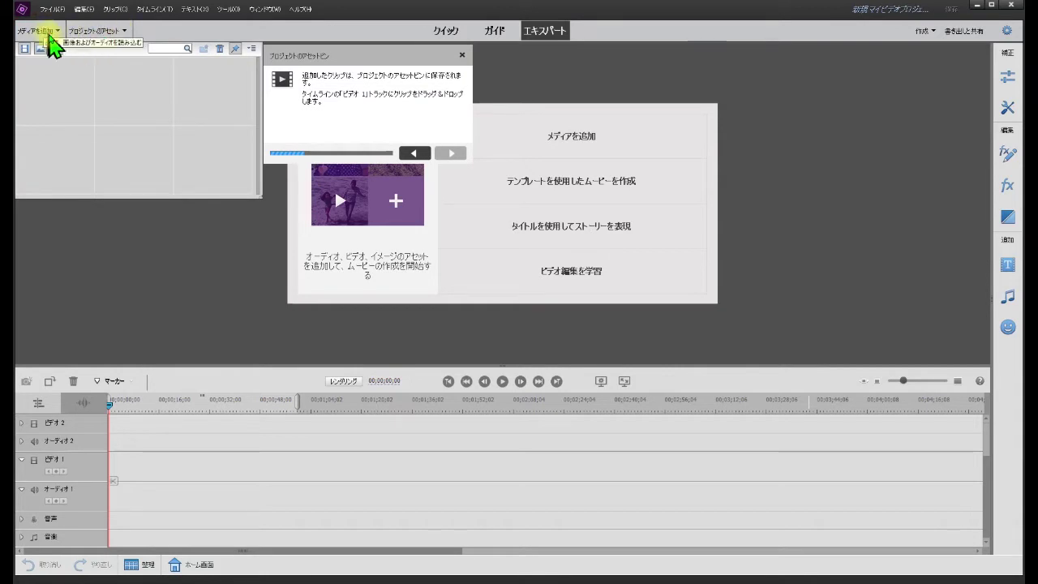
pyautogui.click(413, 153)
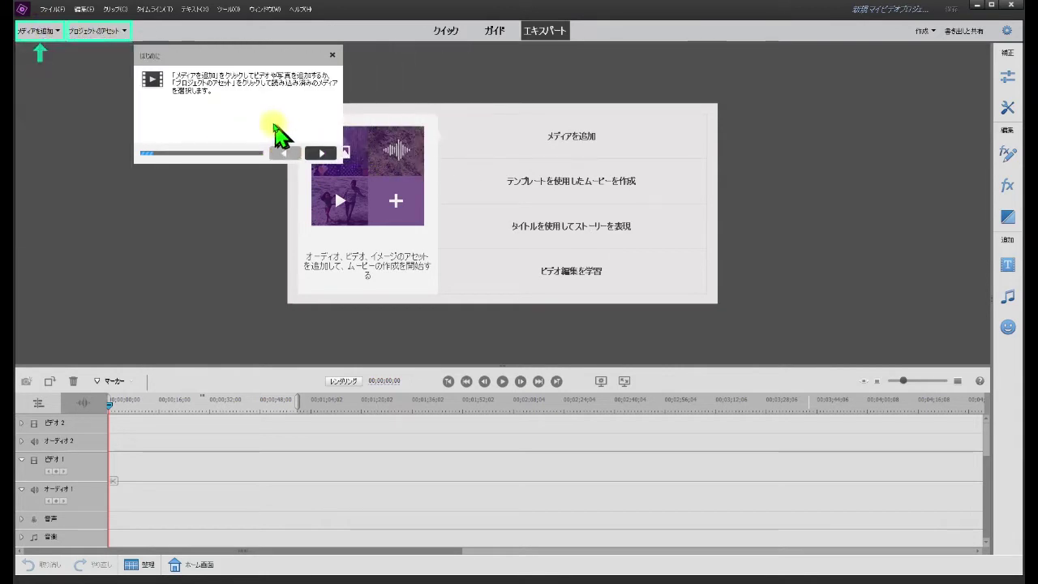
pyautogui.click(37, 31)
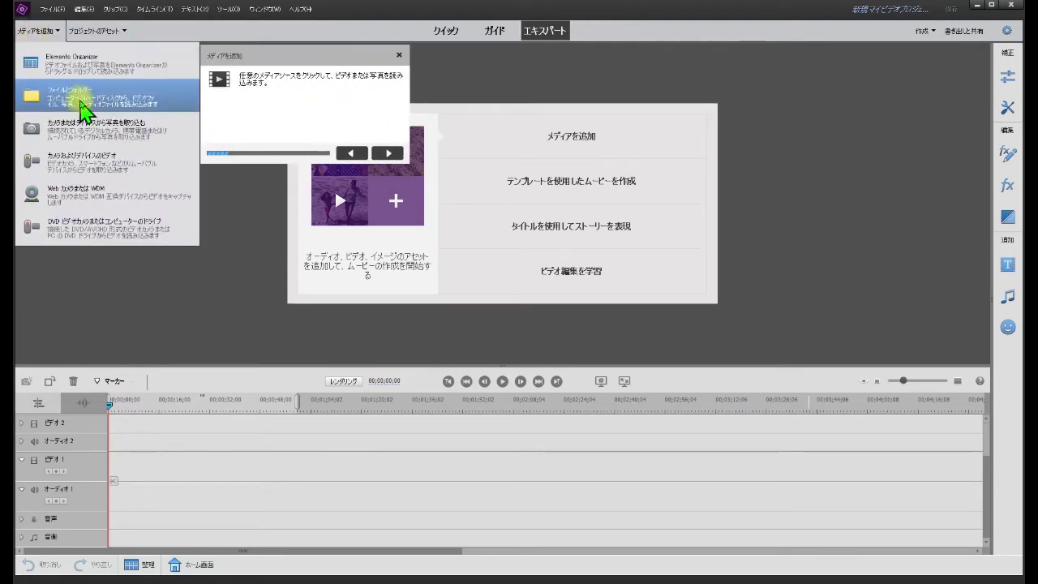
pyautogui.click(77, 96)
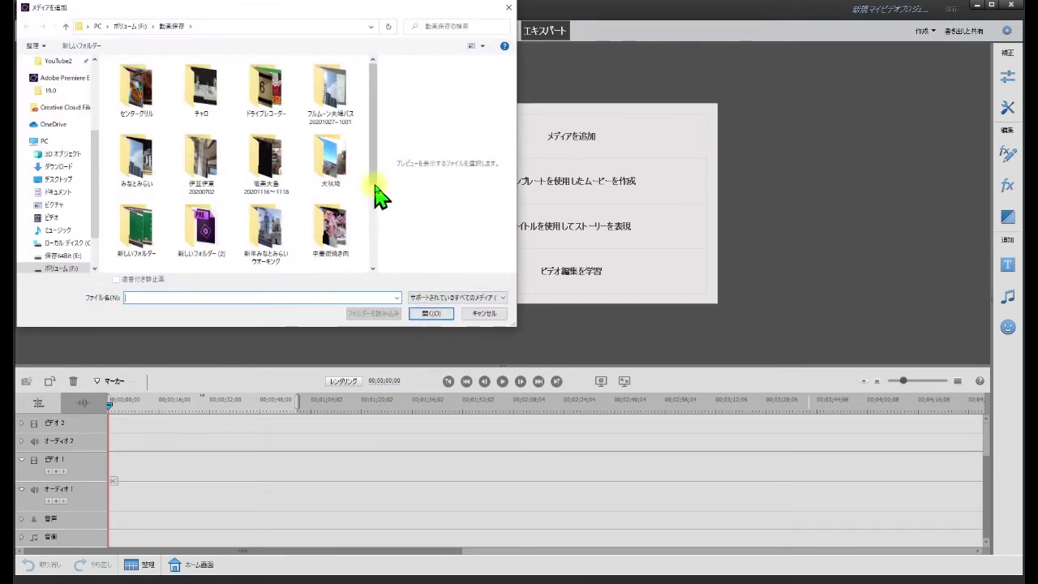
pyautogui.moveTo(372, 190); pyautogui.dragTo(389, 274)
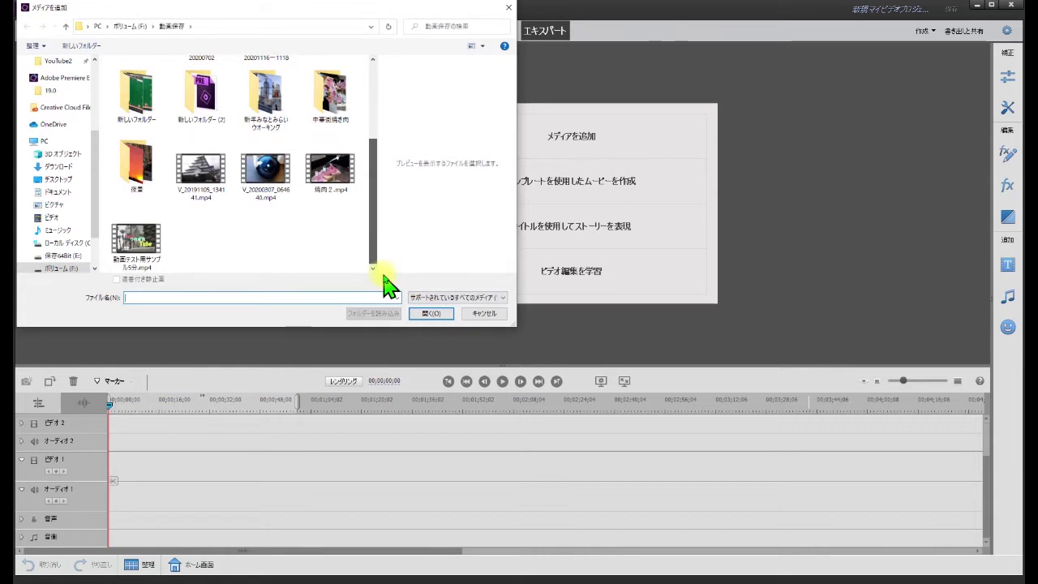
pyautogui.click(340, 191)
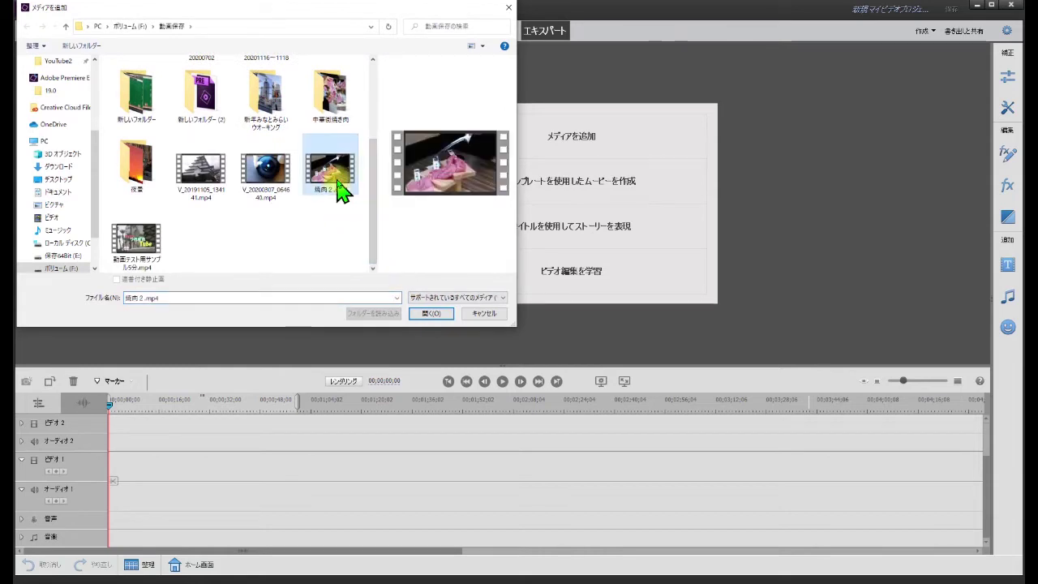
pyautogui.click(430, 314)
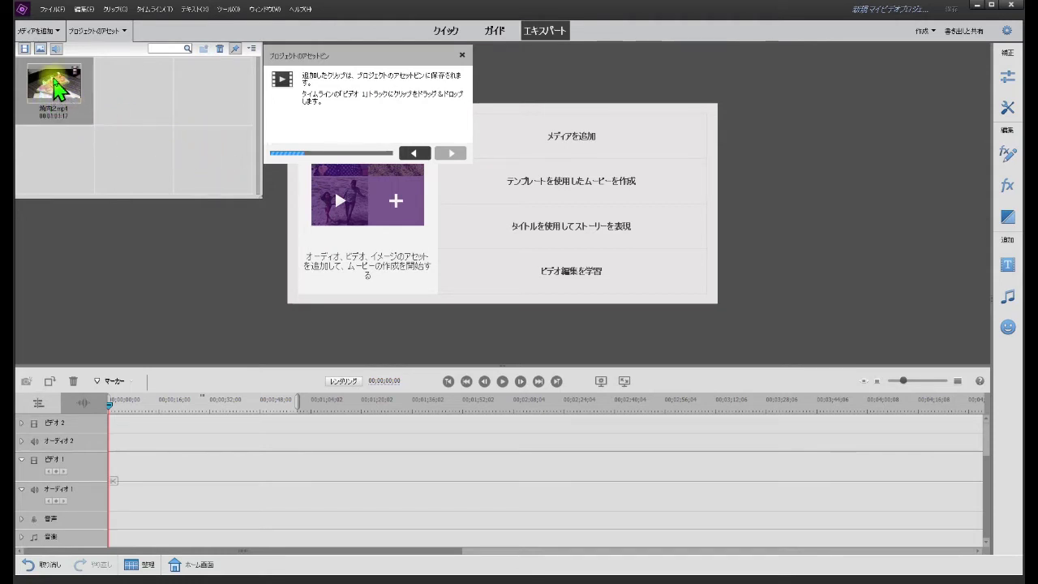
pyautogui.moveTo(55, 81); pyautogui.dragTo(102, 494)
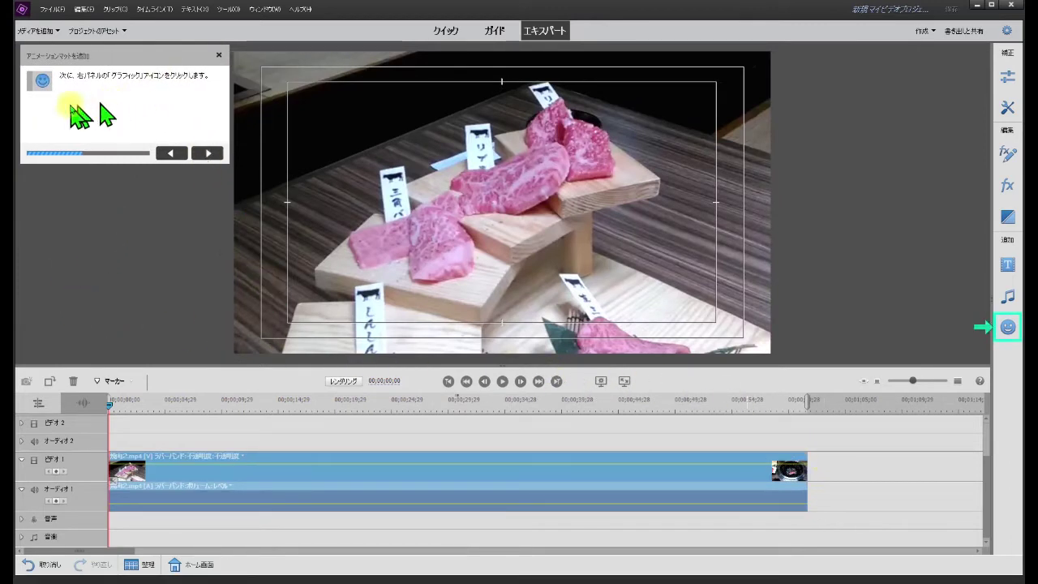
# Look through the video mattes in the graphics library and place 波線 at the start of the ビデオ 2 track
pyautogui.click(1008, 328)
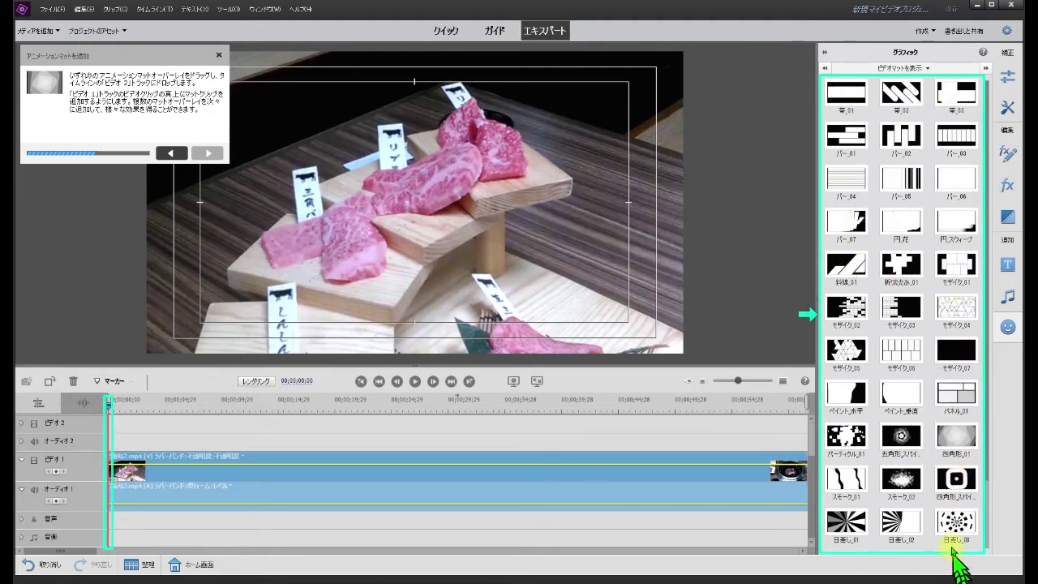
pyautogui.scroll(-2, 954, 447)
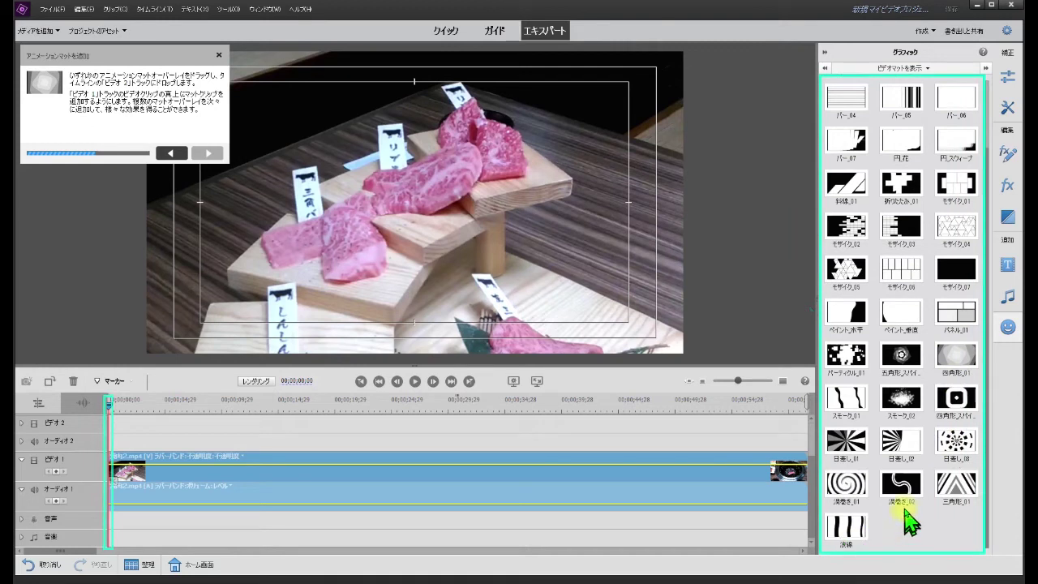
pyautogui.scroll(2, 902, 405)
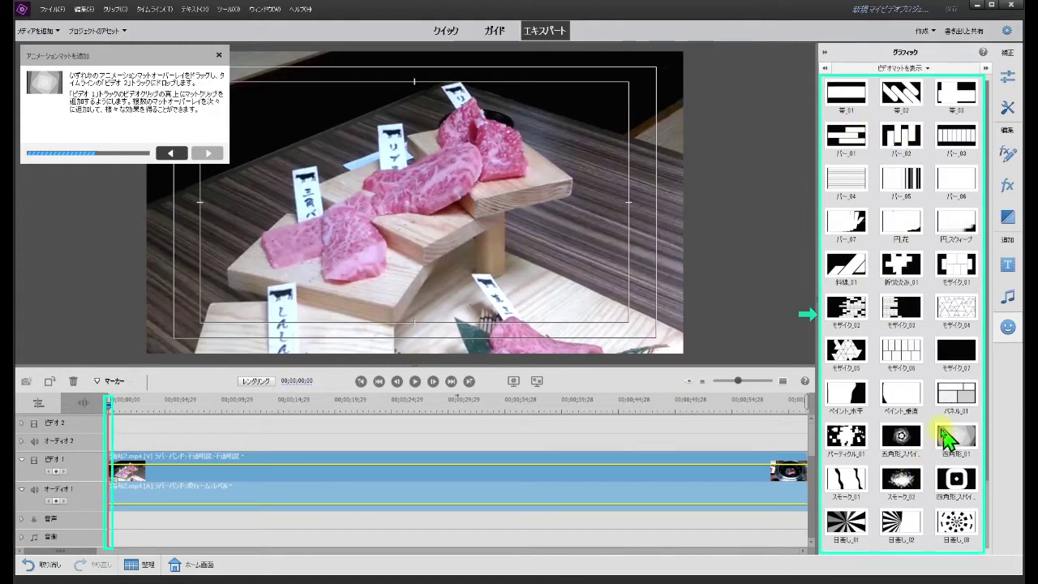
pyautogui.scroll(-2, 902, 411)
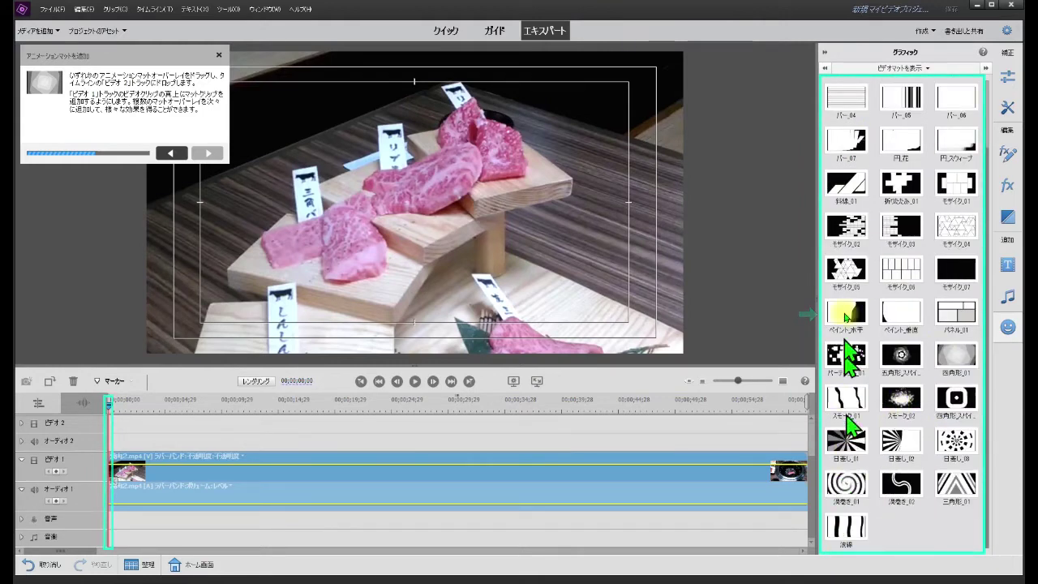
pyautogui.scroll(2, 850, 325)
pyautogui.scroll(-2, 925, 438)
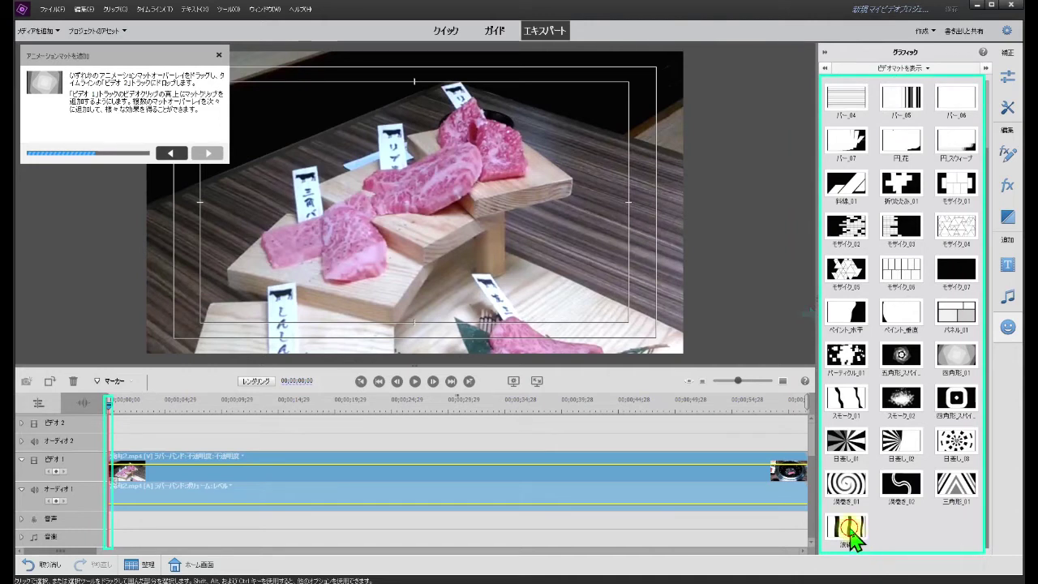
pyautogui.moveTo(852, 536); pyautogui.dragTo(102, 441)
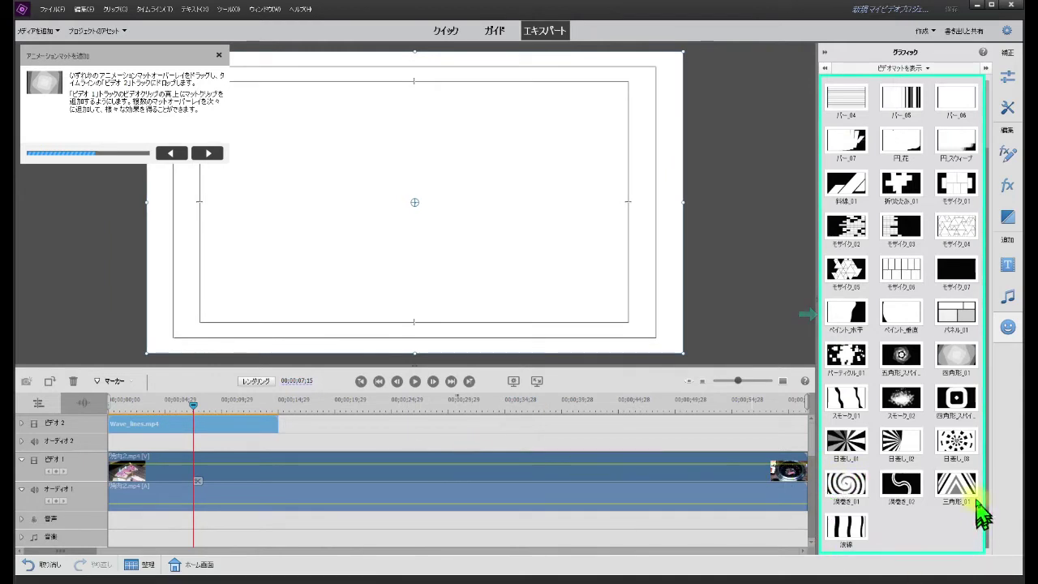
# Append the 三角形_01, 渦巻き_01 and モザイク_04 mattes in sequence on ビデオ 2 after the 波線 clip
pyautogui.moveTo(957, 486); pyautogui.dragTo(284, 454)
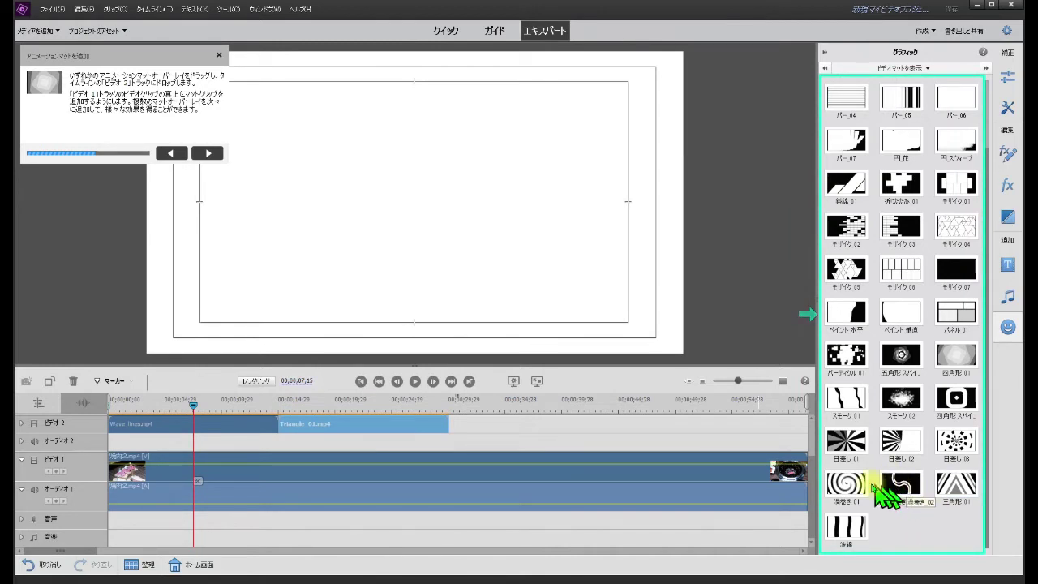
pyautogui.moveTo(846, 487); pyautogui.dragTo(459, 447)
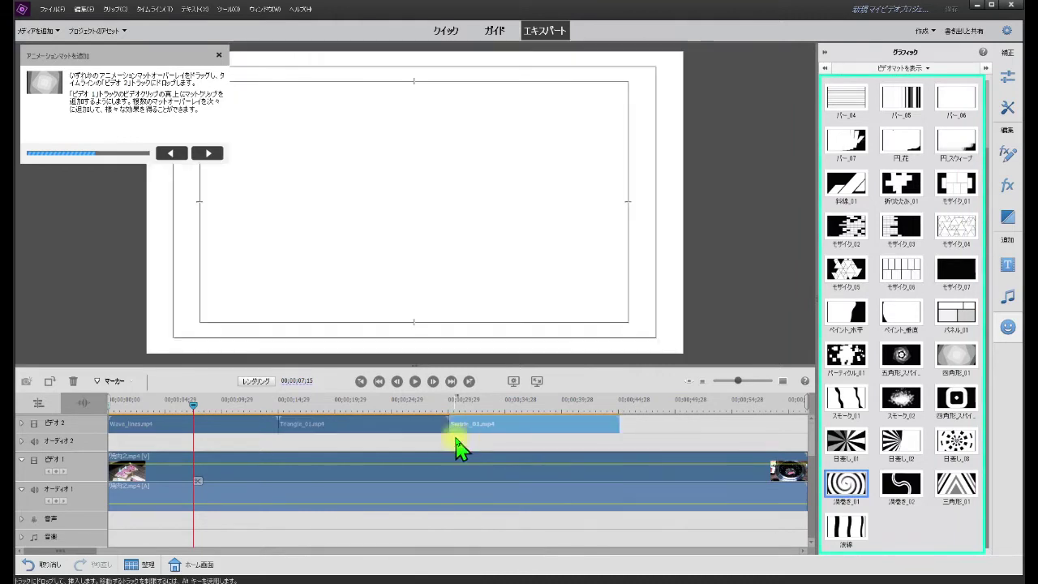
pyautogui.click(686, 382)
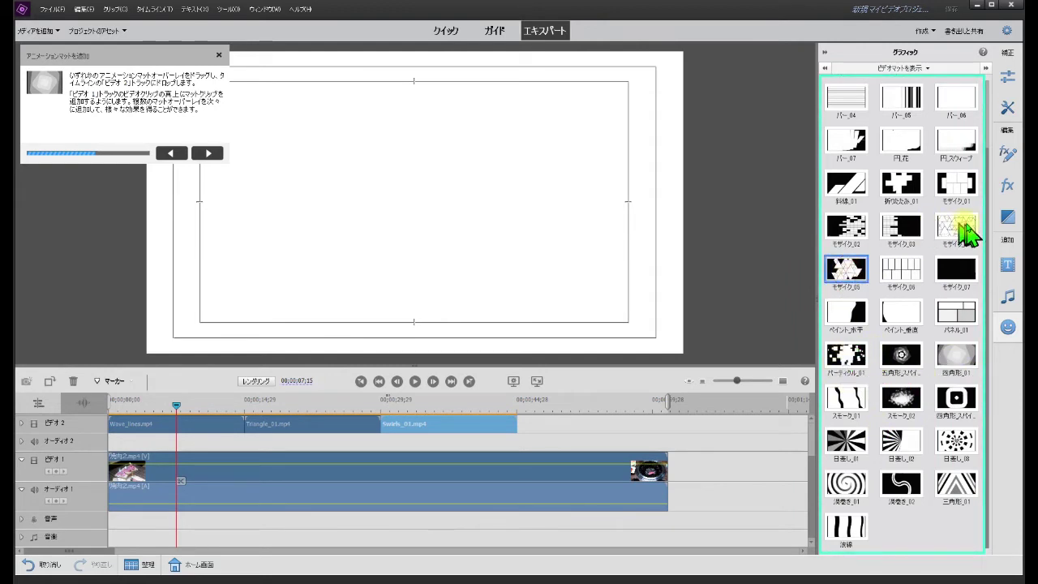
pyautogui.moveTo(971, 233); pyautogui.dragTo(518, 442)
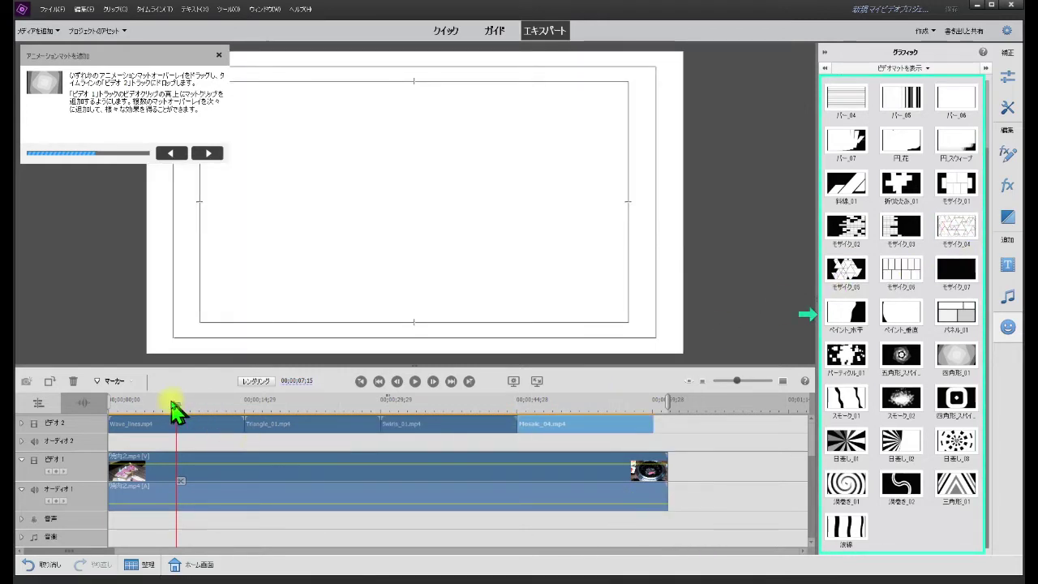
pyautogui.moveTo(174, 411); pyautogui.dragTo(97, 412)
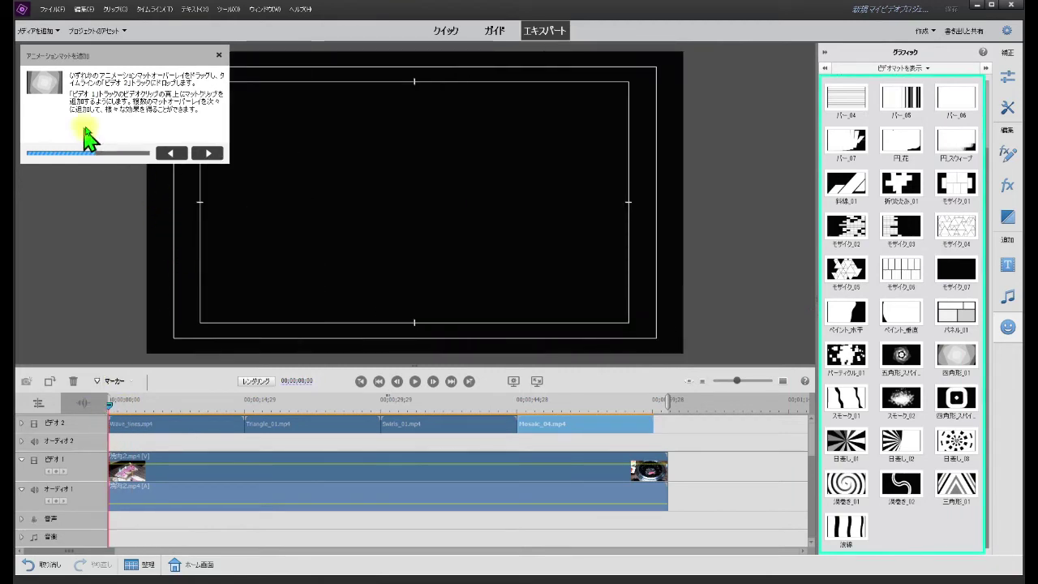
# Split the ビデオ 1 clip where the last matte ends and continue to the track matte stage of the guide
pyautogui.click(204, 154)
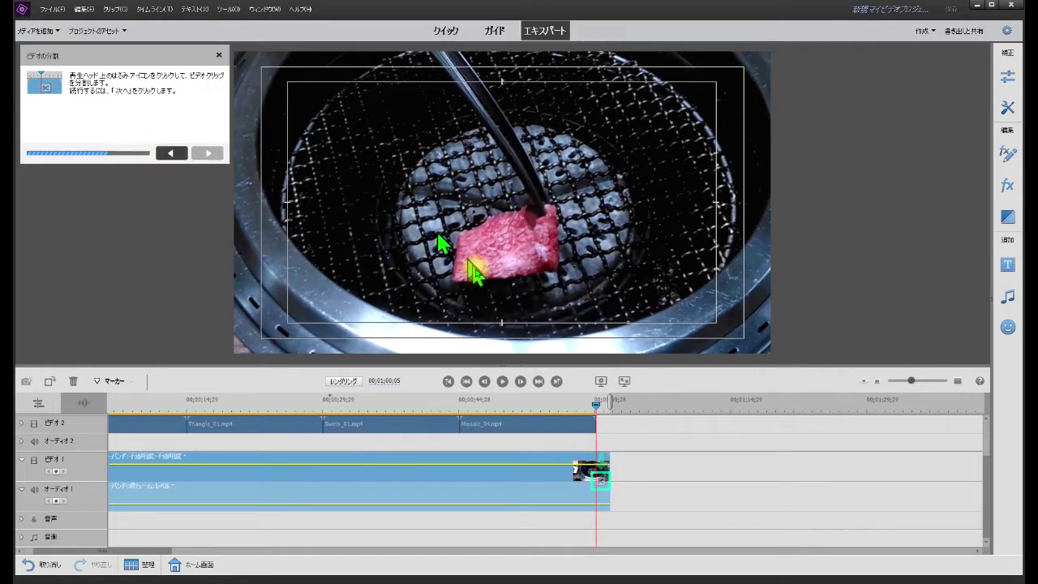
pyautogui.click(601, 482)
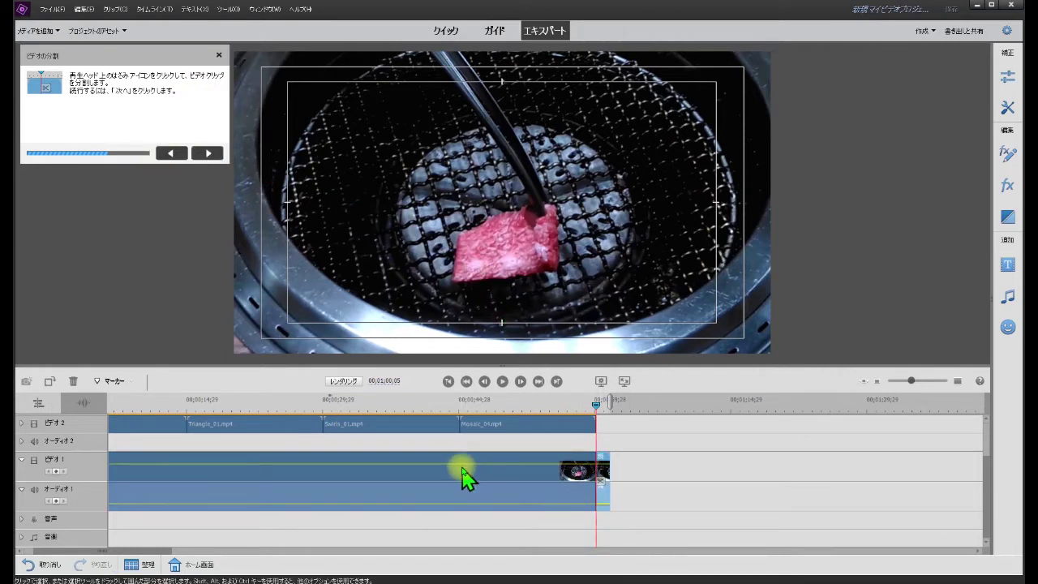
pyautogui.click(204, 154)
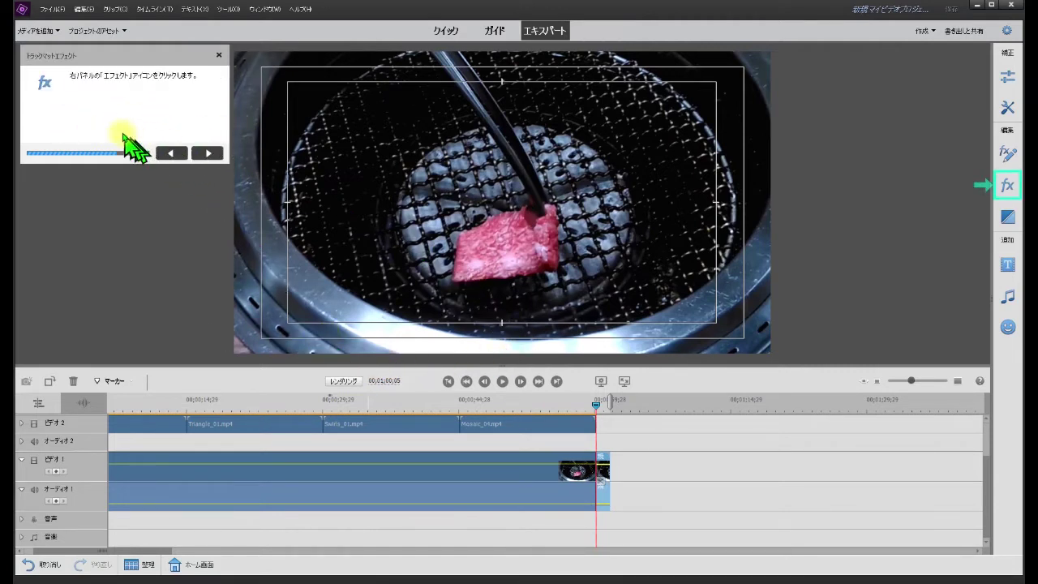
# Apply the トラックマットキー effect from the キーイング category to the long first part of the split clip on ビデオ 1
pyautogui.click(1006, 185)
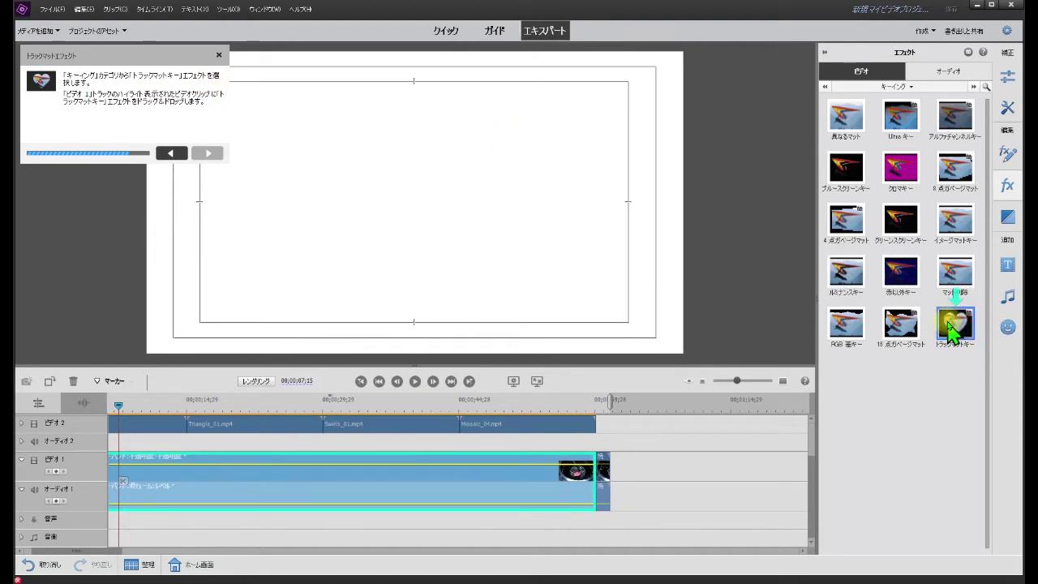
pyautogui.moveTo(953, 329); pyautogui.dragTo(814, 349)
pyautogui.moveTo(560, 454); pyautogui.dragTo(496, 485)
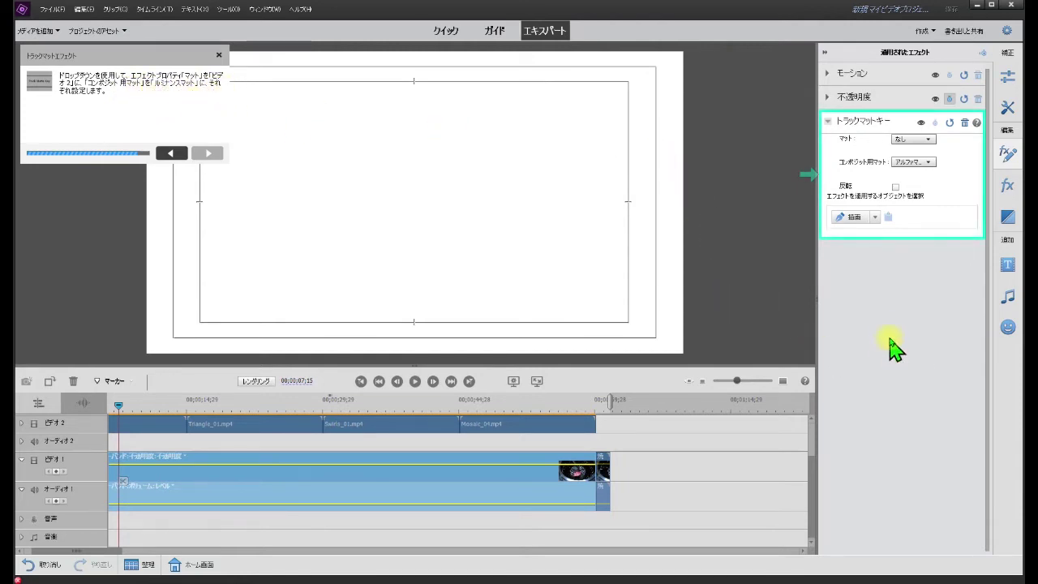
# Set the トラックマットキー effect's コンポジット用マット to ルミナンスマット and マット to ビデオ 2, then complete the guided edit
pyautogui.click(928, 162)
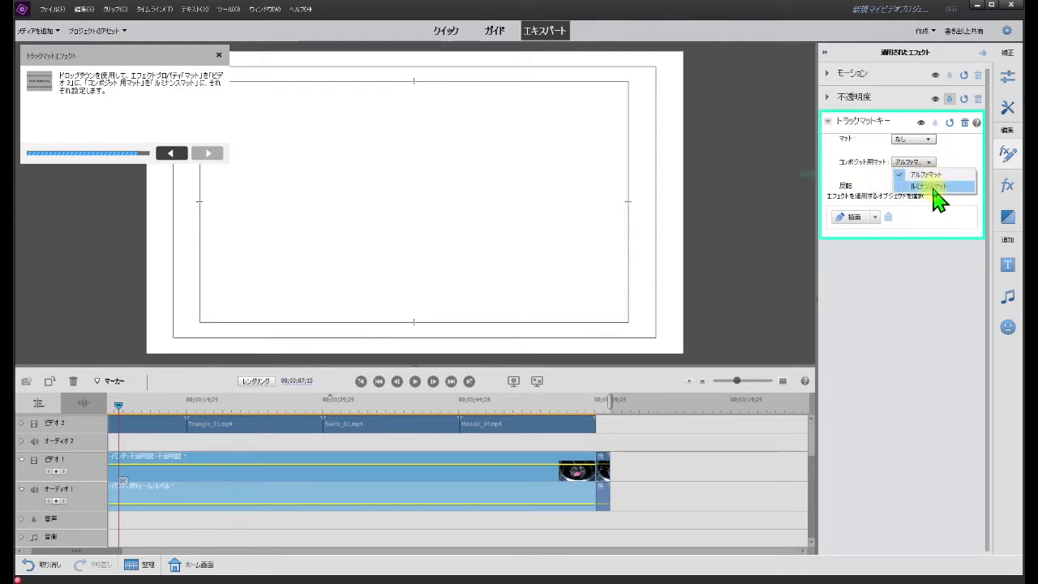
pyautogui.click(935, 186)
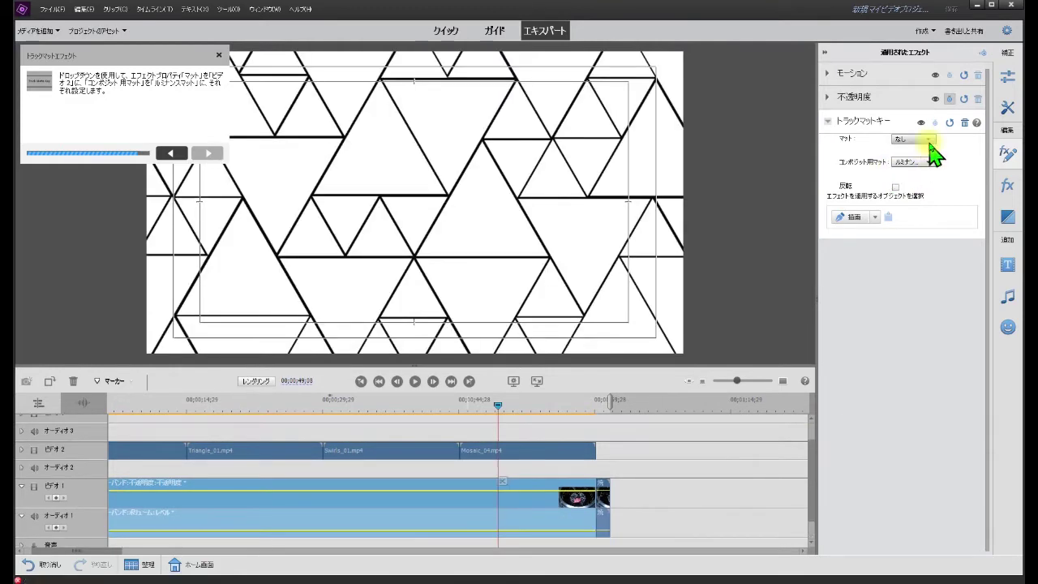
pyautogui.click(930, 140)
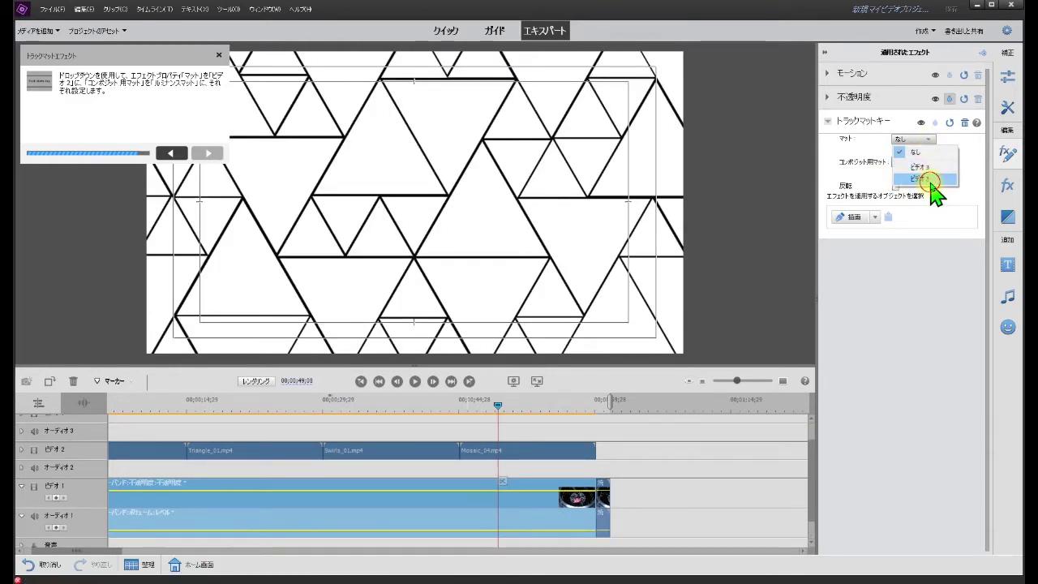
pyautogui.click(925, 178)
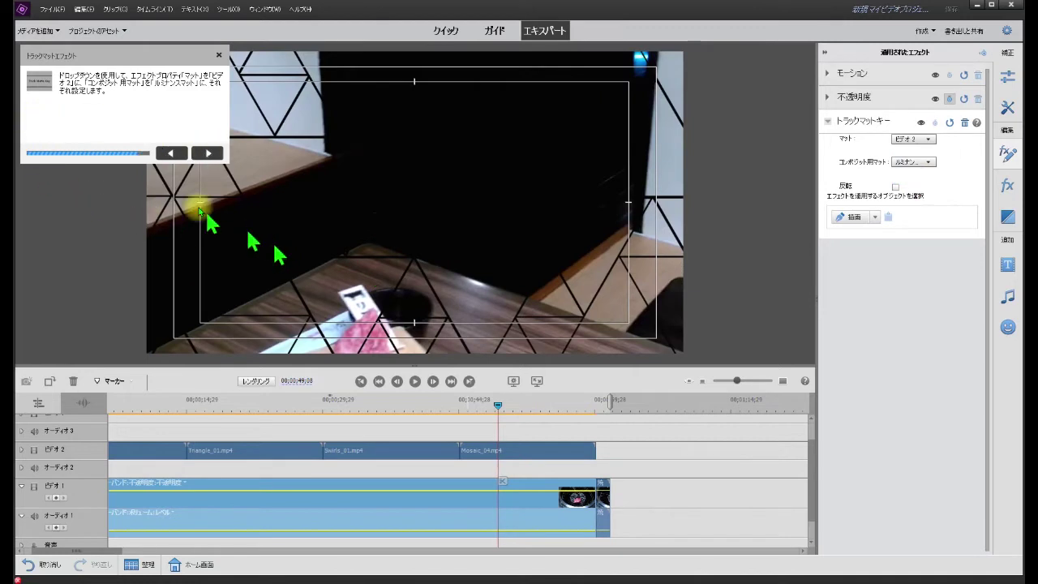
pyautogui.click(205, 154)
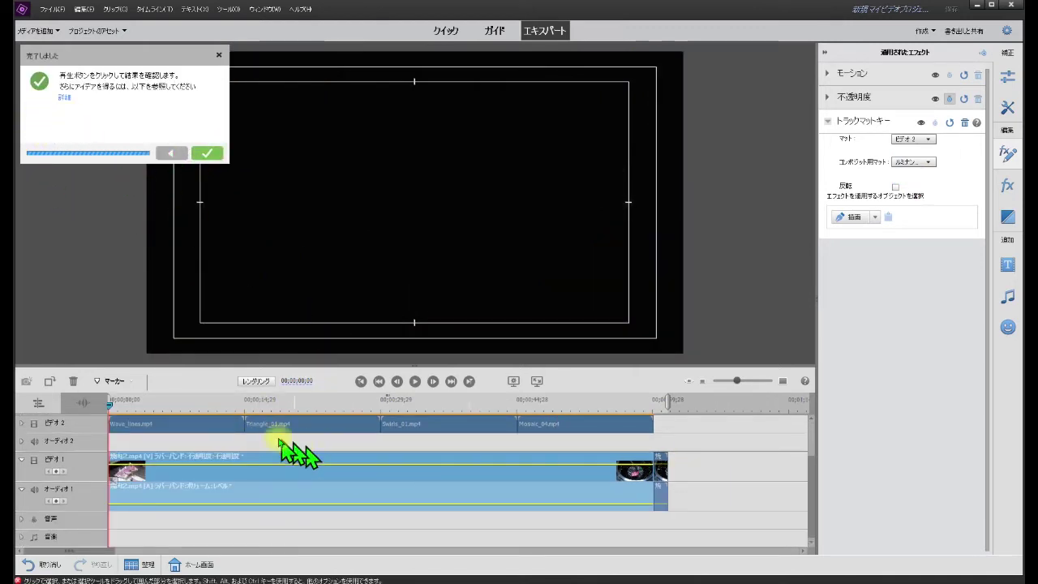
pyautogui.click(208, 155)
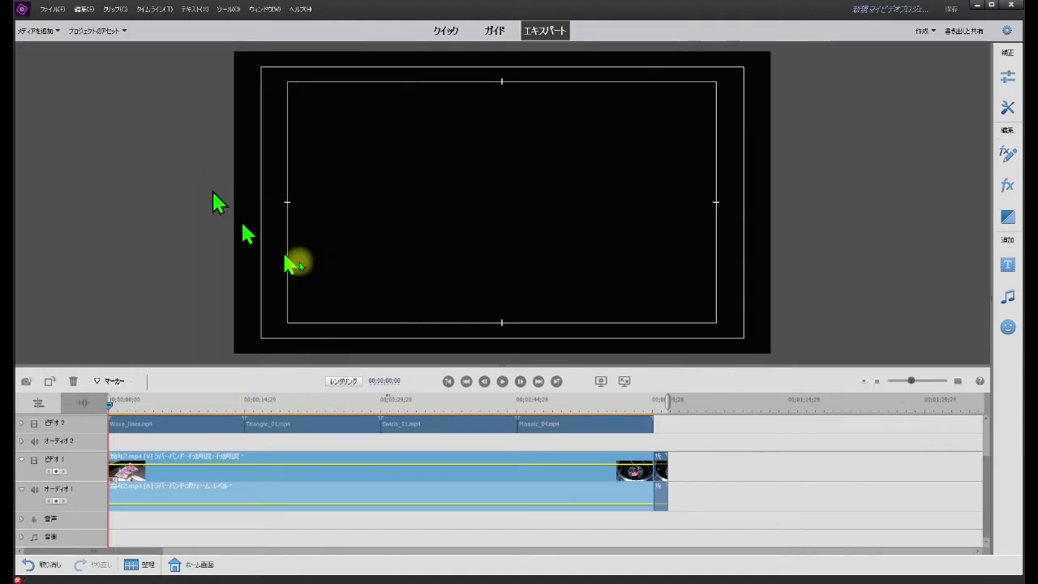
# Play the timeline from the start at increased speed to preview the matte overlays, and return the playhead to the beginning
pyautogui.click(503, 382)
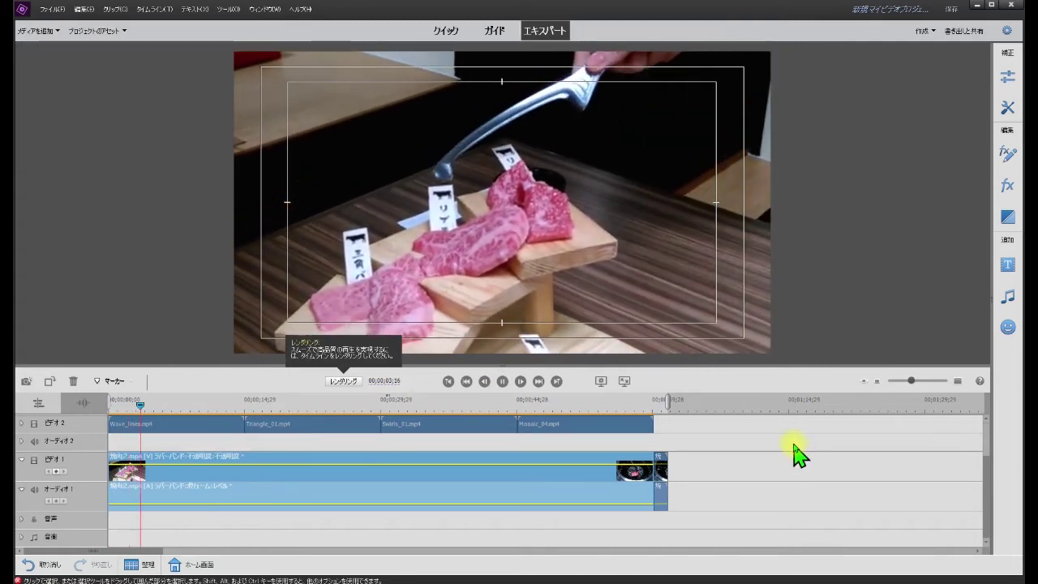
pyautogui.click(539, 382)
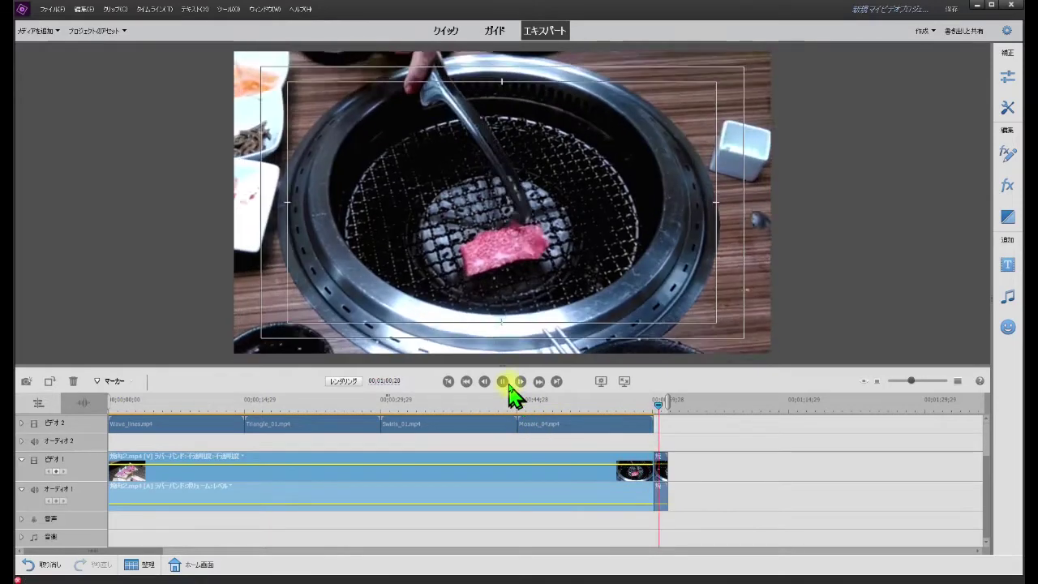
pyautogui.click(506, 383)
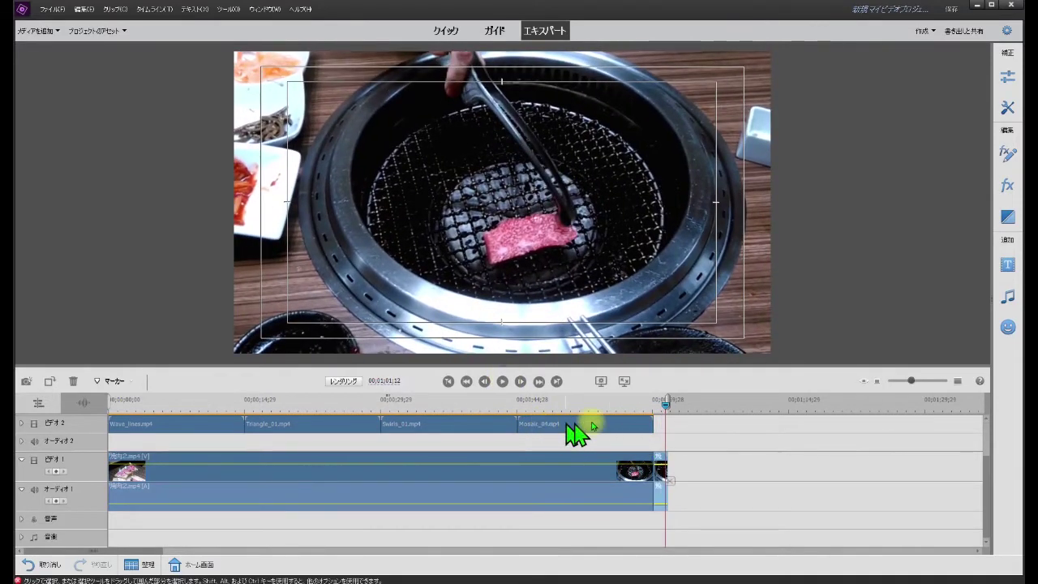
pyautogui.moveTo(665, 402); pyautogui.dragTo(107, 451)
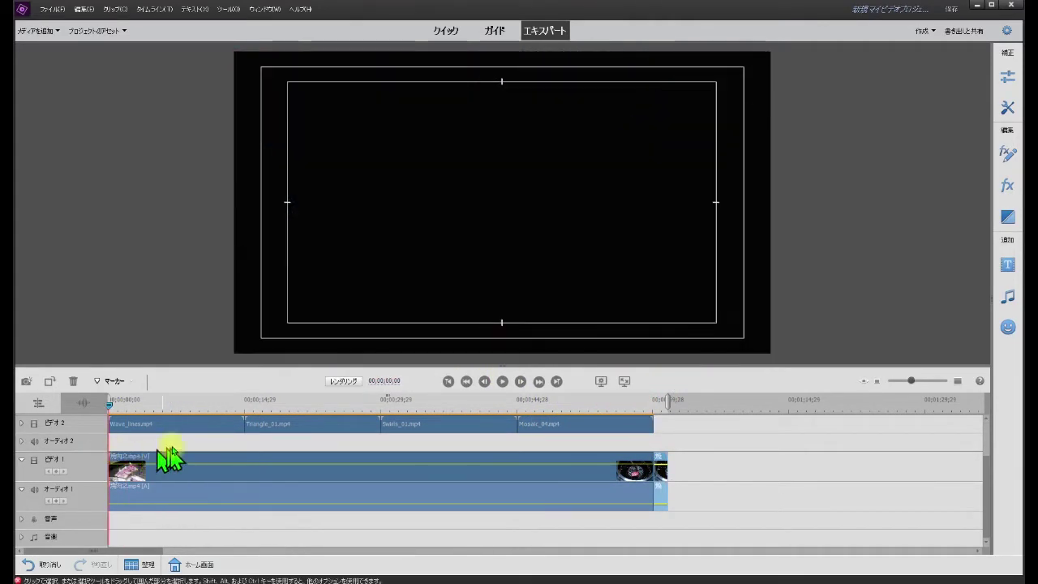
# Delete the Wave_lines, Triangle_01, Swirls_01 and Mosaic_04 matte clips from ビデオ 2
pyautogui.click(196, 425)
pyautogui.rightClick(193, 426)
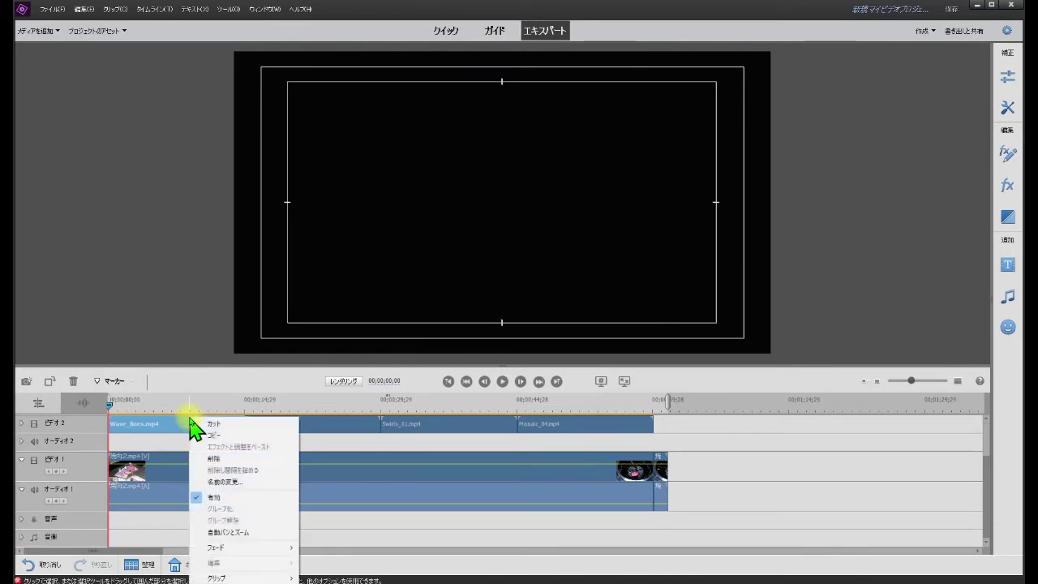
pyautogui.click(213, 458)
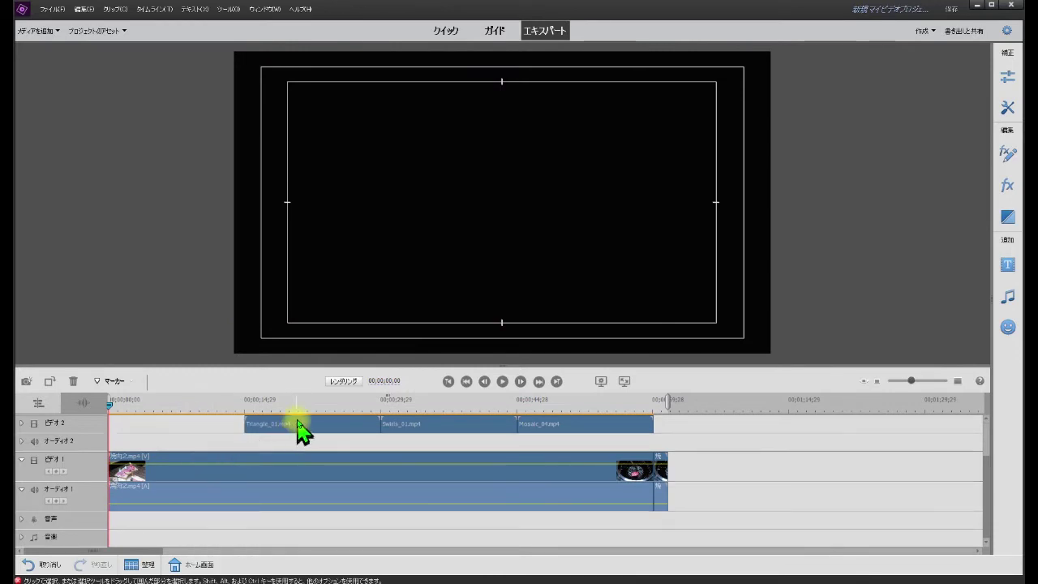
pyautogui.click(300, 428)
pyautogui.rightClick(299, 427)
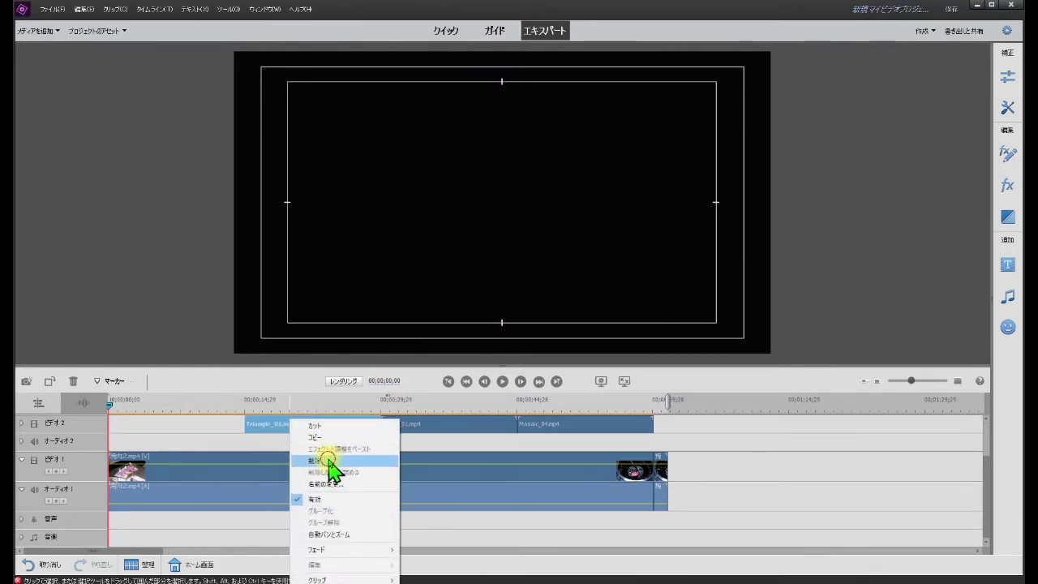
pyautogui.click(332, 462)
pyautogui.click(445, 430)
pyautogui.rightClick(445, 430)
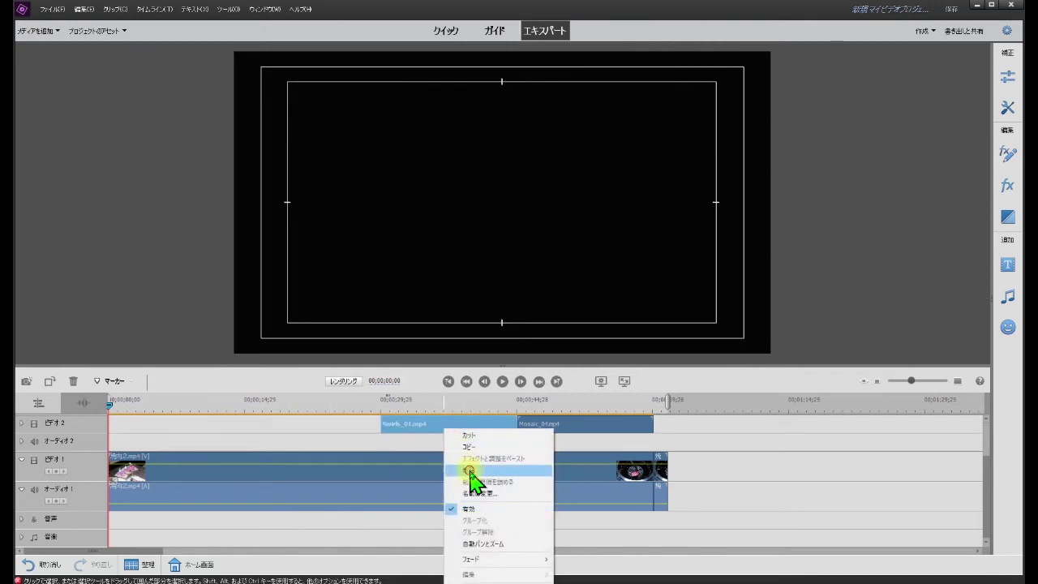
pyautogui.click(473, 467)
pyautogui.click(580, 428)
pyautogui.rightClick(583, 425)
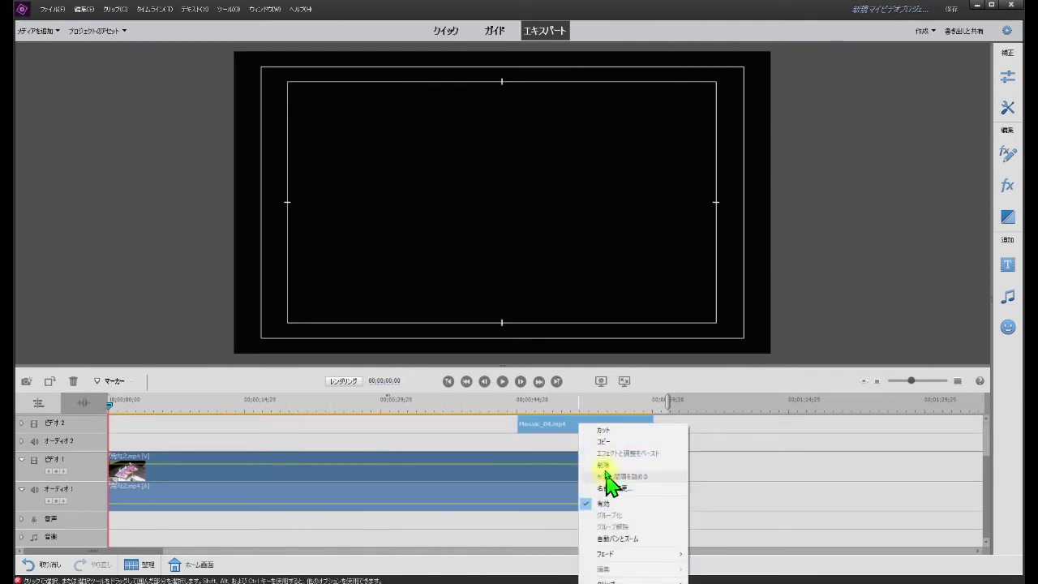
pyautogui.click(606, 463)
# Delete the short leftover piece at the end of the split grilled-meat clip on ビデオ 1
pyautogui.click(663, 472)
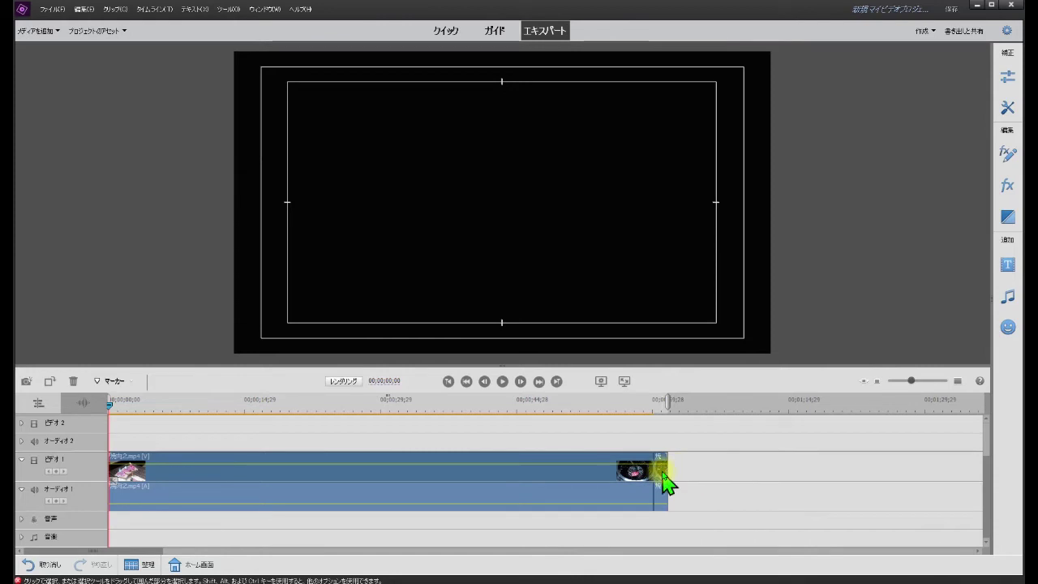
pyautogui.rightClick(662, 473)
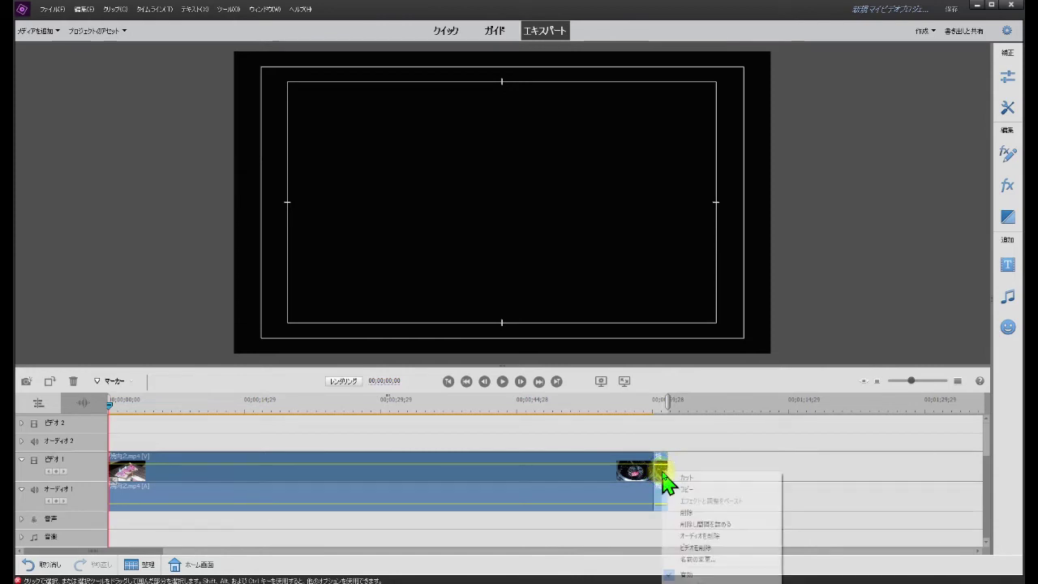
pyautogui.click(708, 513)
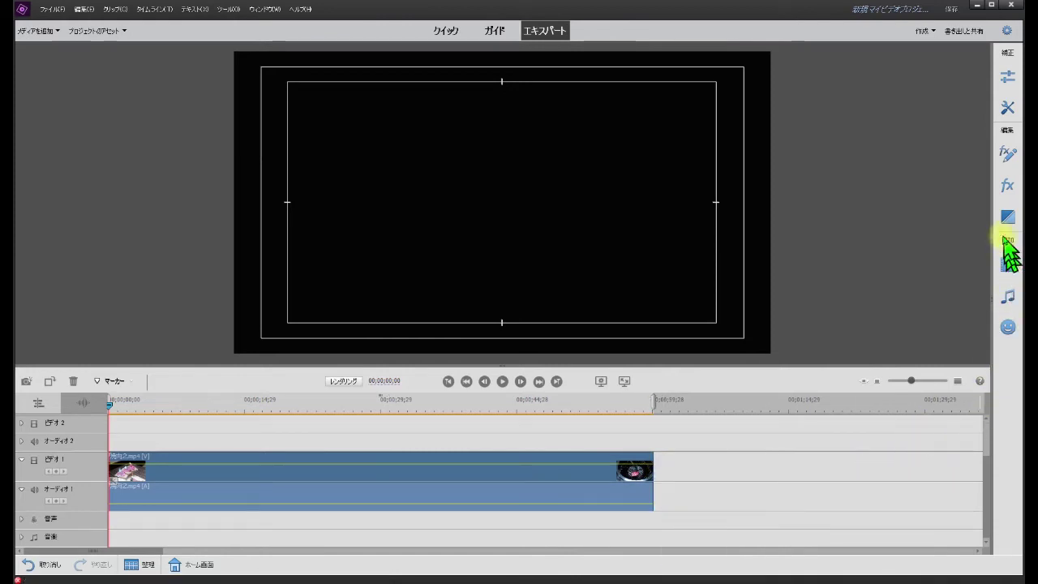
# Place the video mattes 帯_01, 斜線_01, パネル_01 and パーティクル_01 back to back on ビデオ 2 from the timeline start
pyautogui.click(1008, 327)
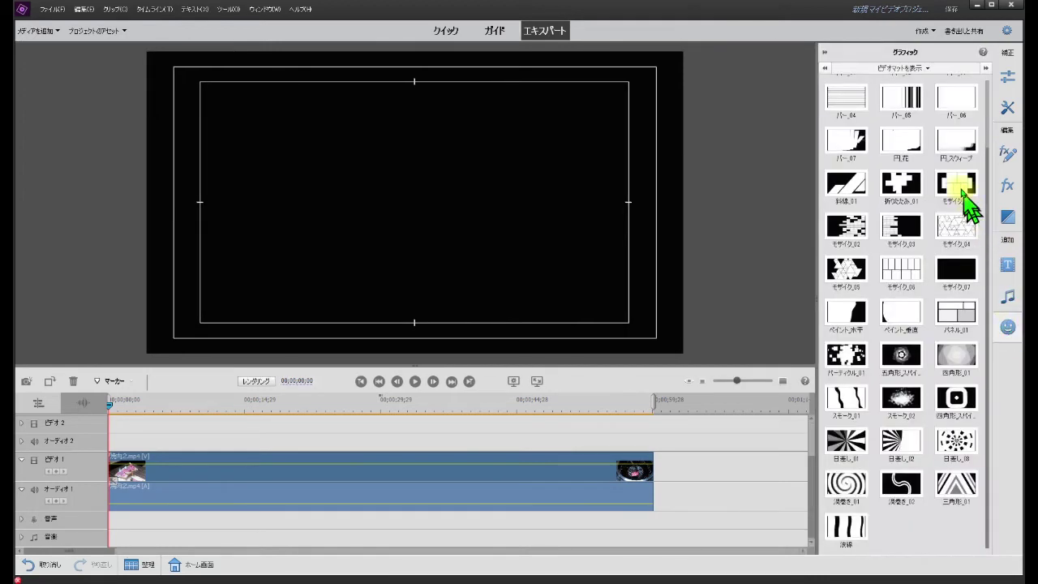
pyautogui.scroll(2, 933, 89)
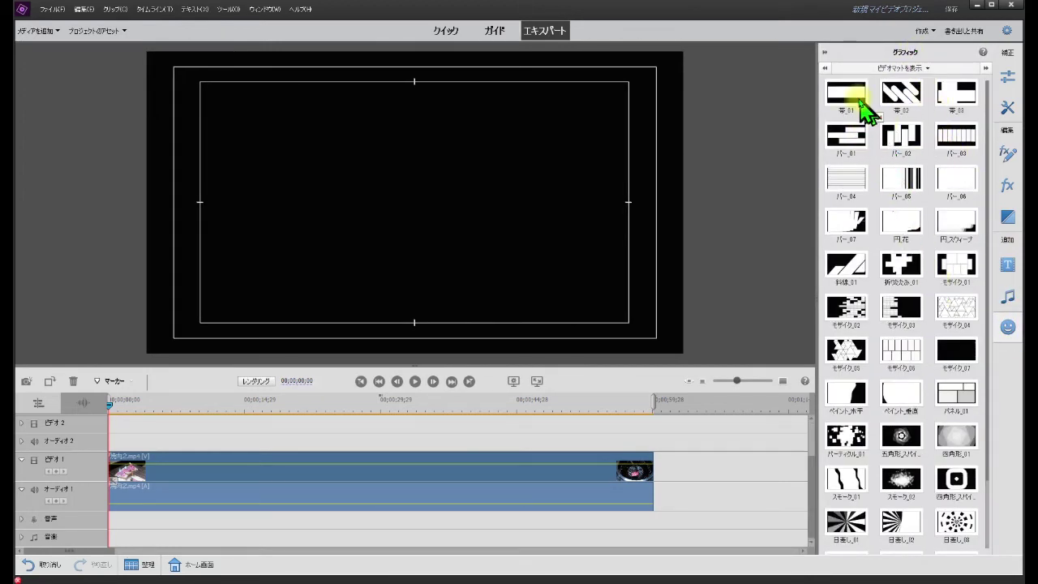
pyautogui.moveTo(855, 97); pyautogui.dragTo(102, 440)
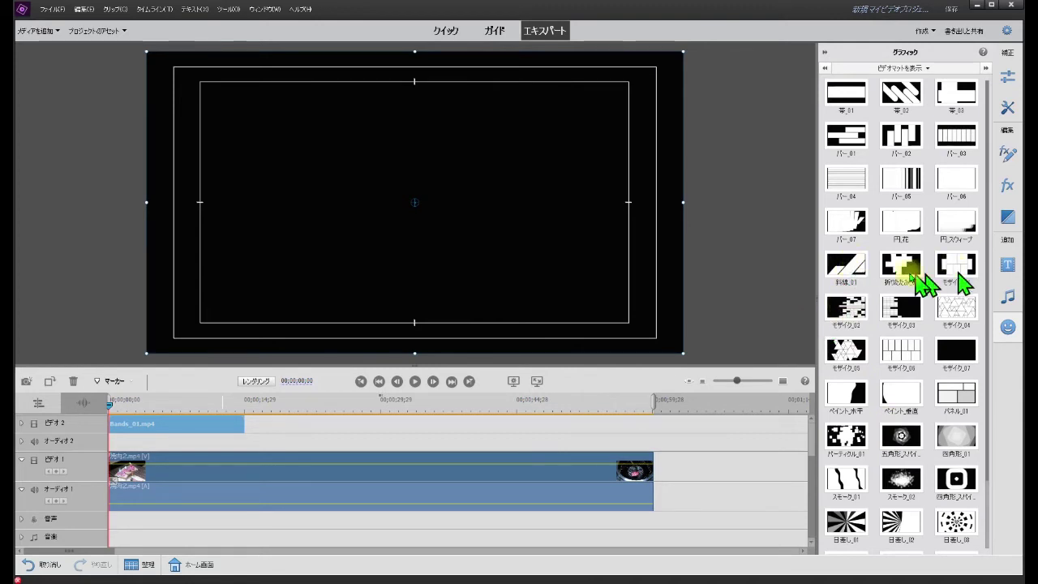
pyautogui.moveTo(654, 348); pyautogui.dragTo(243, 446)
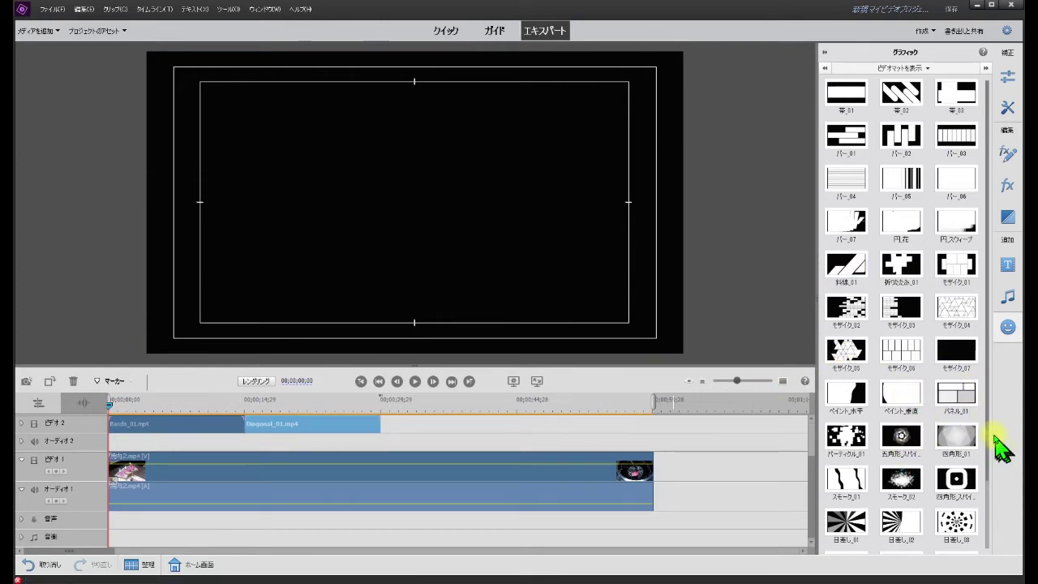
pyautogui.moveTo(965, 400); pyautogui.dragTo(387, 447)
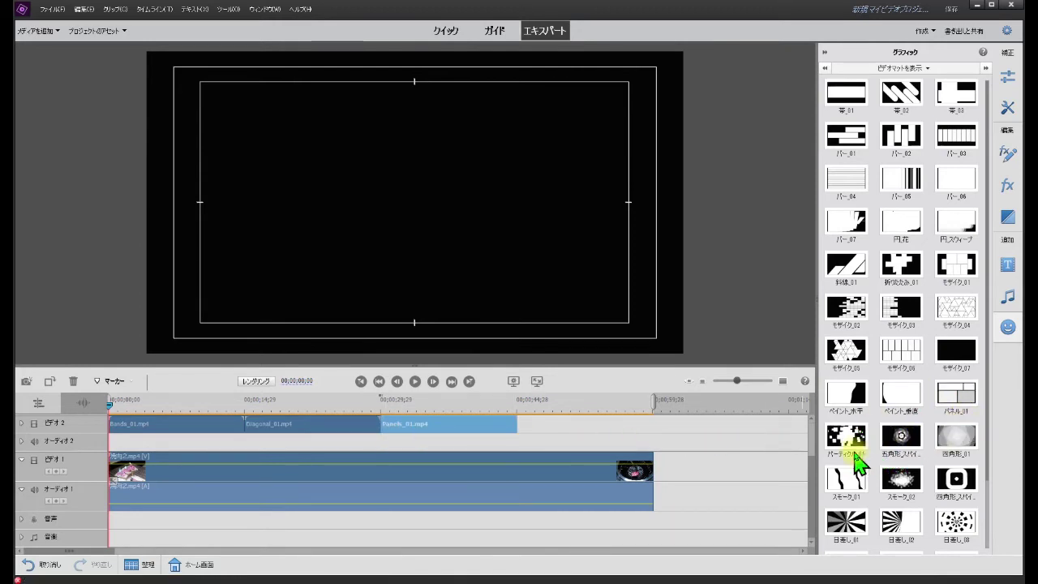
pyautogui.scroll(-2, 858, 444)
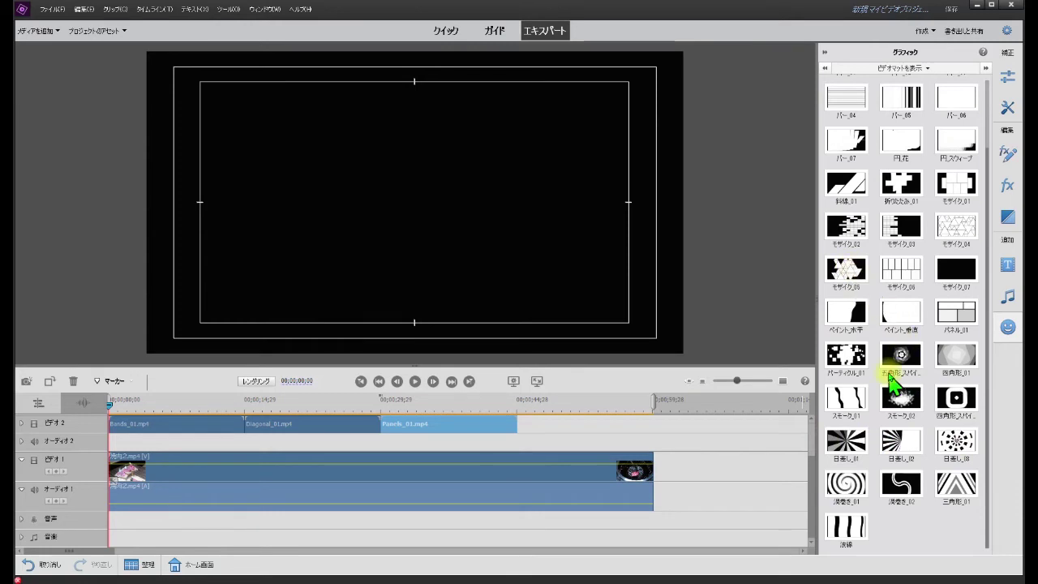
pyautogui.moveTo(846, 355); pyautogui.dragTo(761, 367)
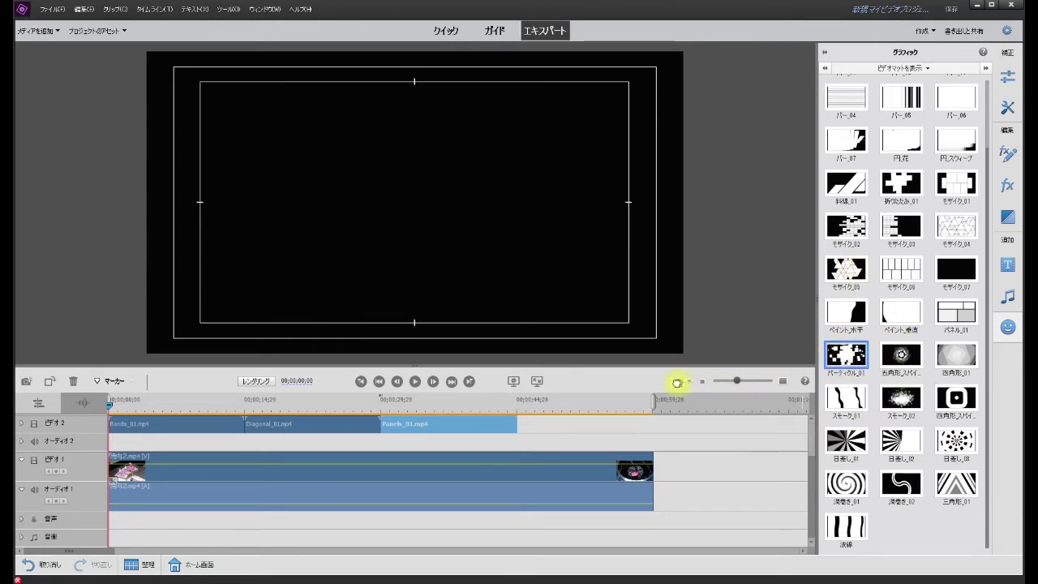
pyautogui.moveTo(677, 383); pyautogui.dragTo(519, 426)
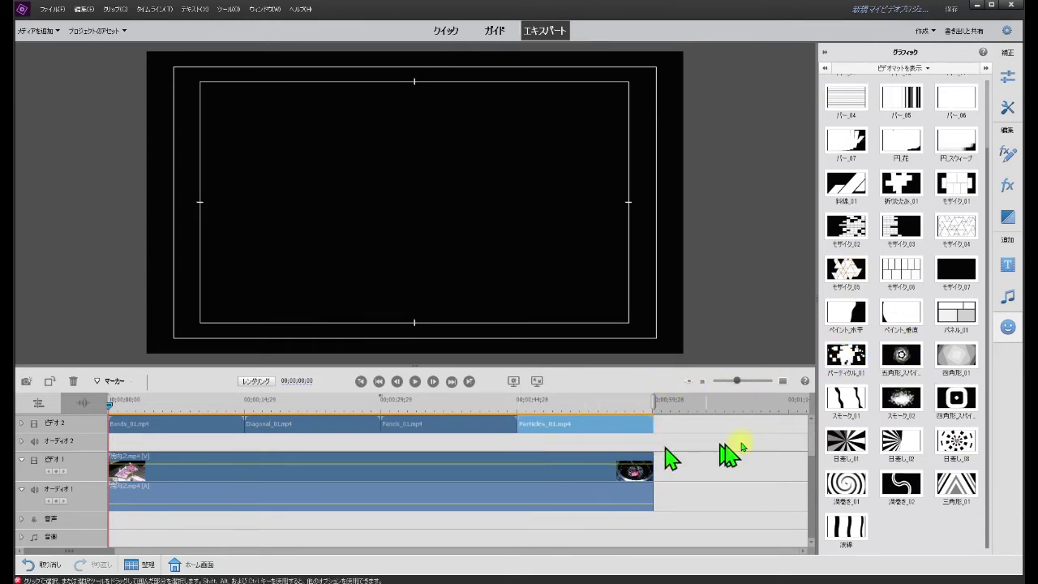
pyautogui.scroll(2, 822, 209)
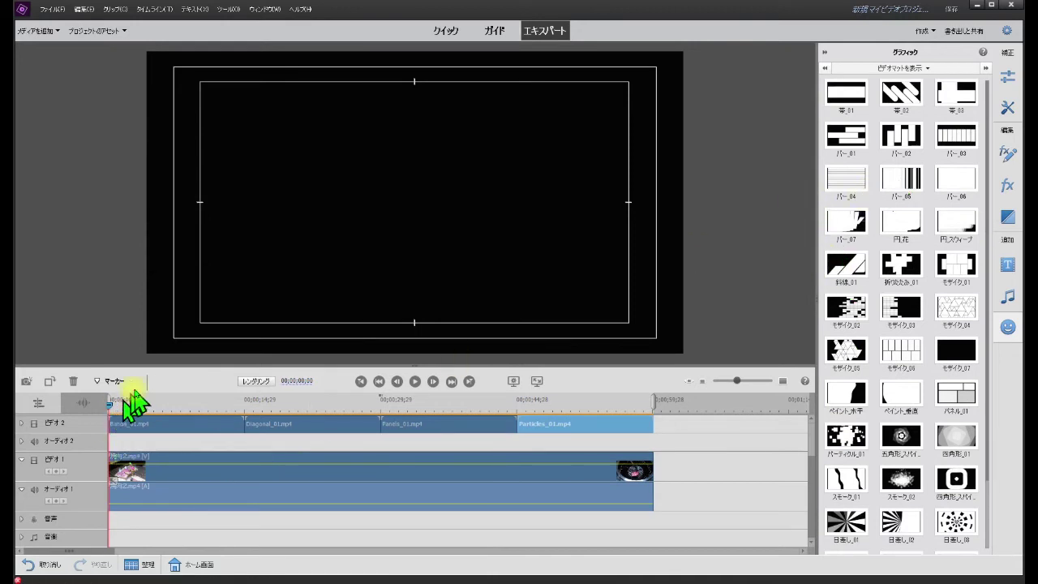
# Play the timeline from the start at increased speed to preview the new matte sequence, and move the playhead back to the last matte
pyautogui.moveTo(130, 398); pyautogui.dragTo(104, 414)
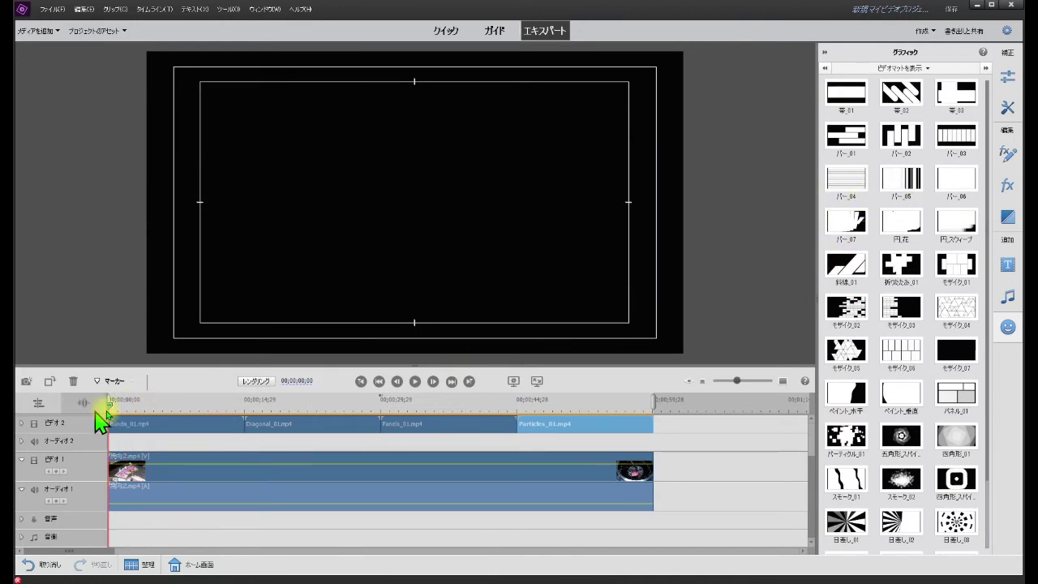
pyautogui.click(415, 381)
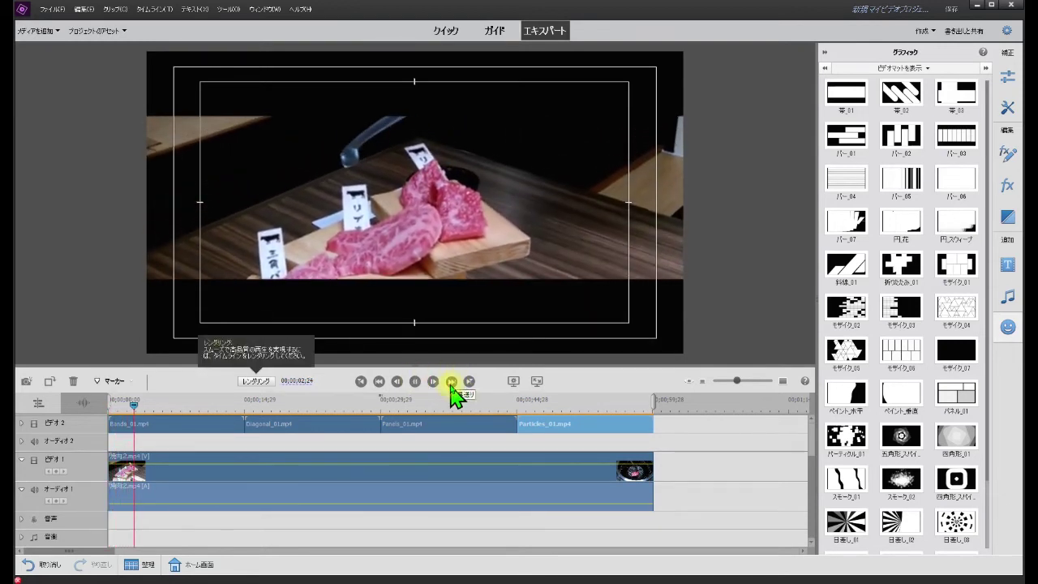
pyautogui.click(452, 381)
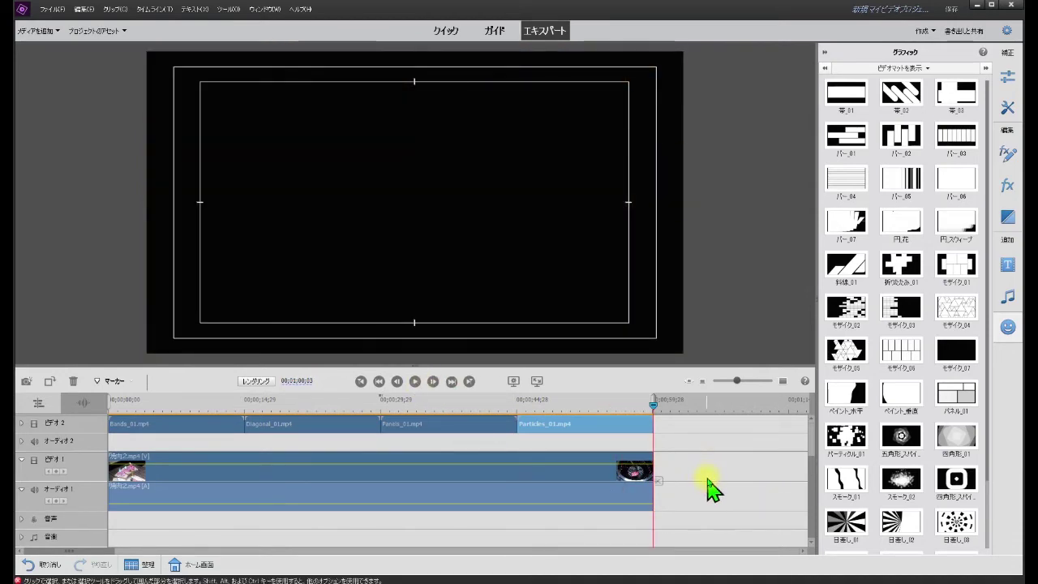
pyautogui.moveTo(655, 405); pyautogui.dragTo(522, 411)
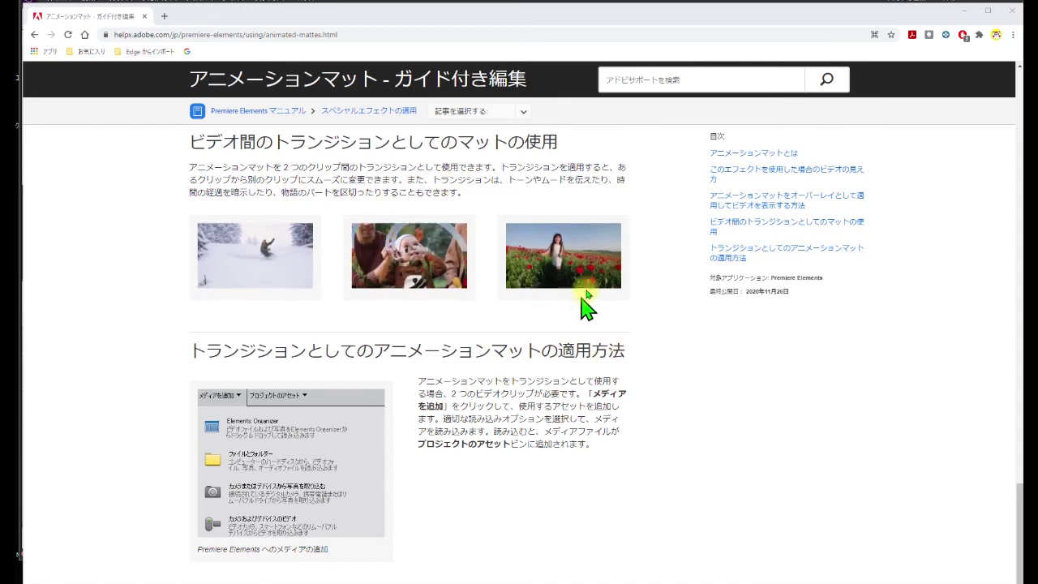
# Switch from the browser help page to the Premiere Elements sunset project and preview the matte transition to the night-city clip
pyautogui.moveTo(593, 18); pyautogui.dragTo(1037, 177)
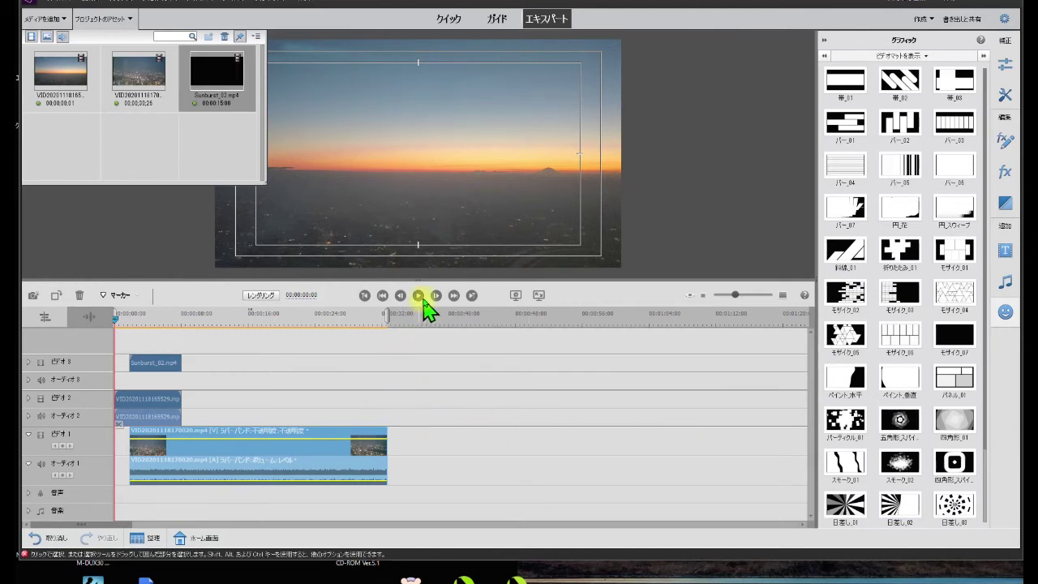
pyautogui.click(416, 295)
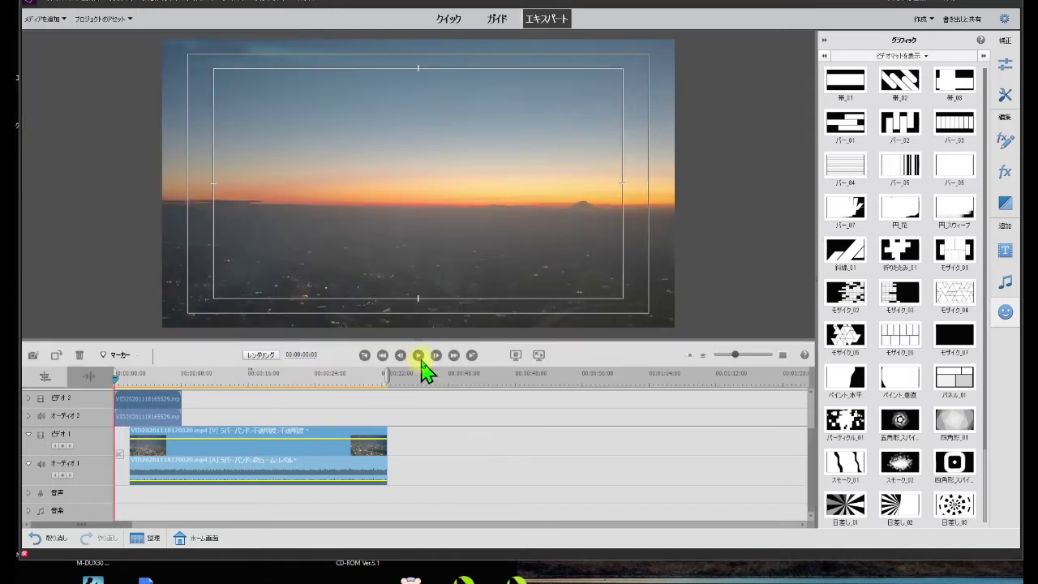
pyautogui.click(419, 358)
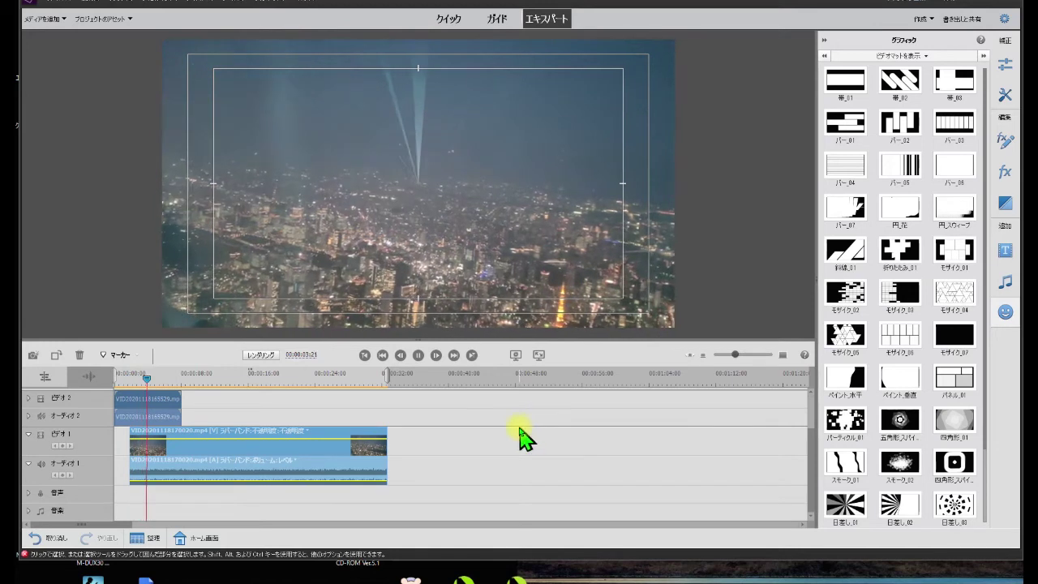
pyautogui.click(419, 356)
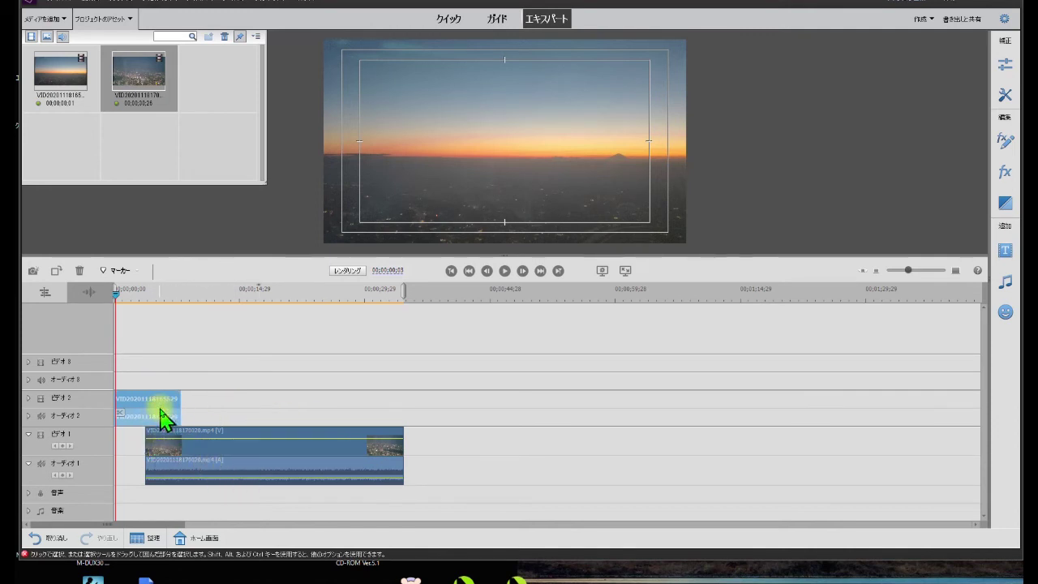
# Place the 日差し_02 video matte on ビデオ 3 where the two clips start to overlap, and trim its end to the ビデオ 2 clip's end
pyautogui.click(1006, 313)
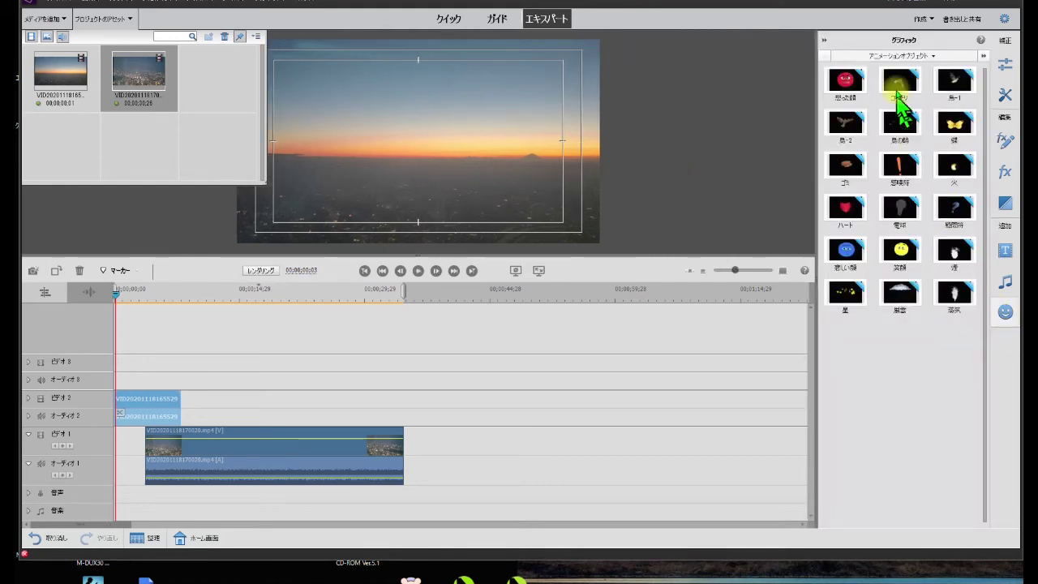
pyautogui.click(937, 55)
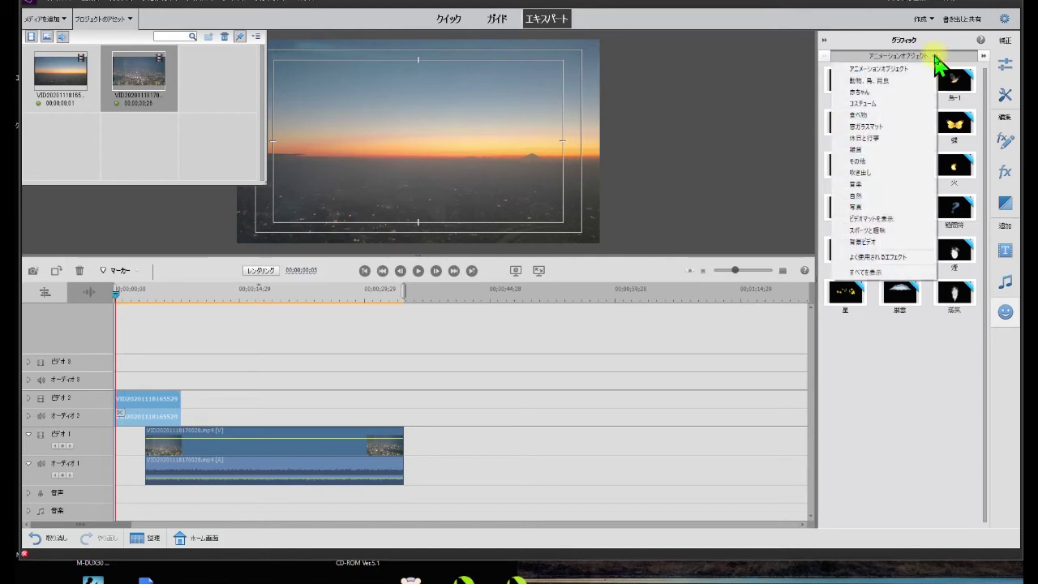
pyautogui.click(892, 221)
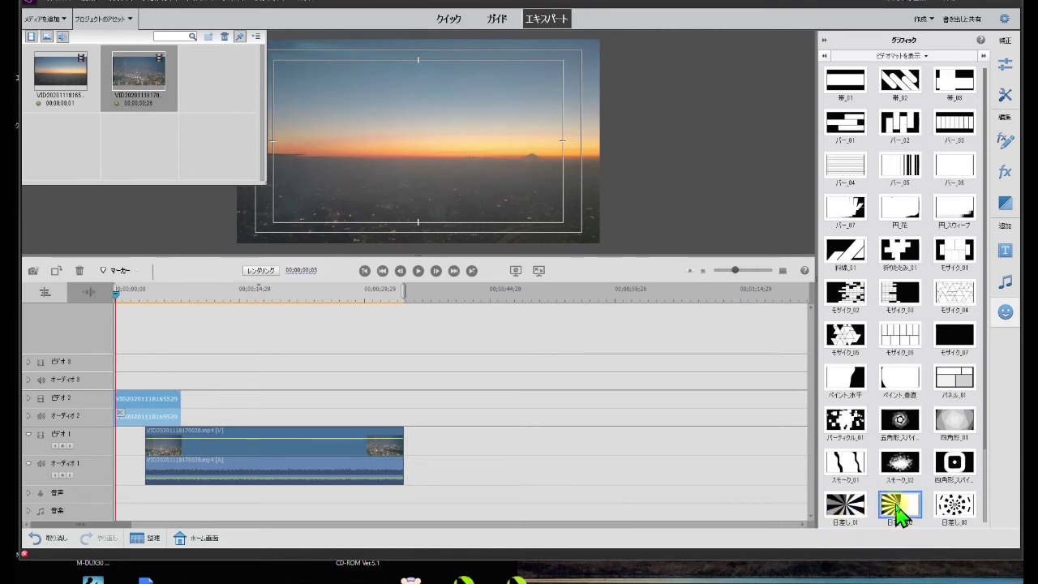
pyautogui.moveTo(899, 509); pyautogui.dragTo(152, 366)
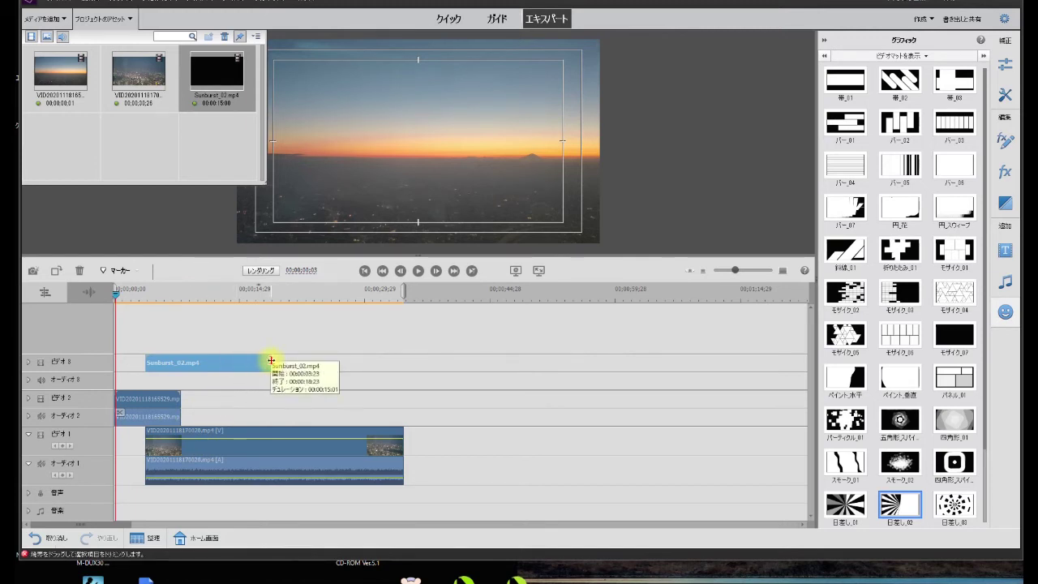
pyautogui.moveTo(273, 366); pyautogui.dragTo(182, 377)
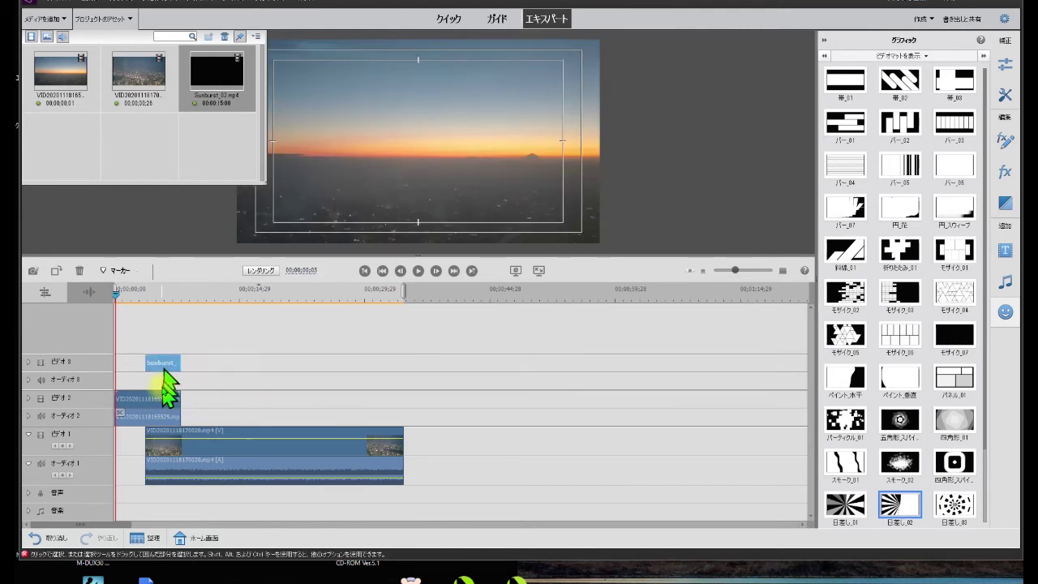
# Apply the トラックマットキー effect from the キーイング category to the sunset clip on ビデオ 2
pyautogui.click(160, 411)
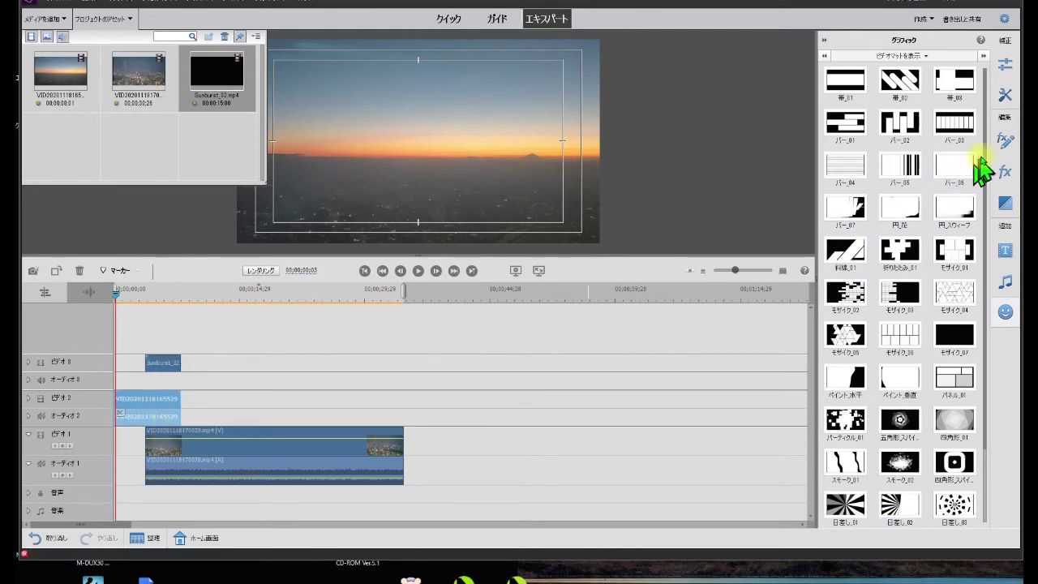
pyautogui.click(1003, 168)
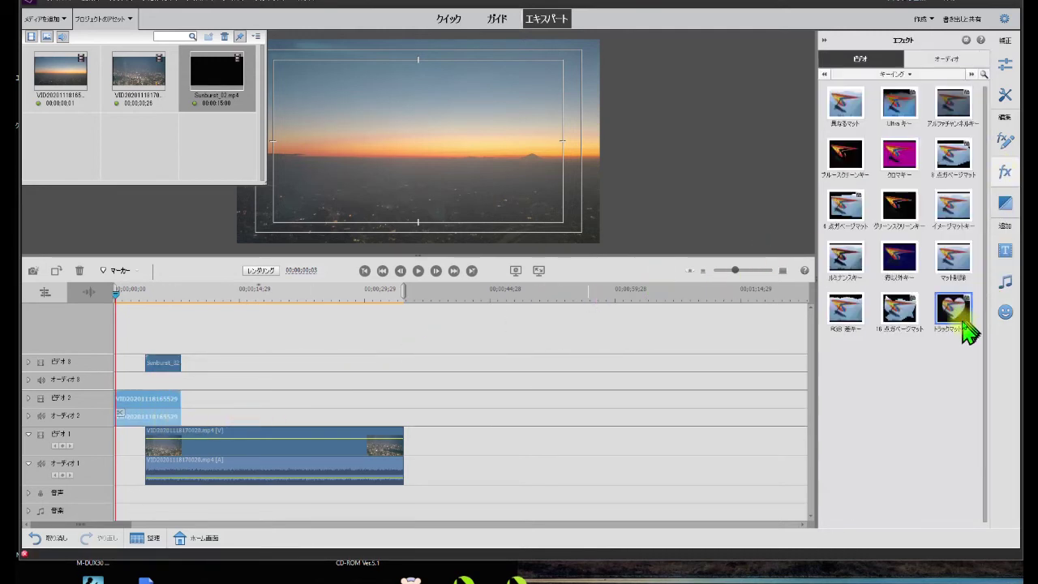
pyautogui.click(909, 75)
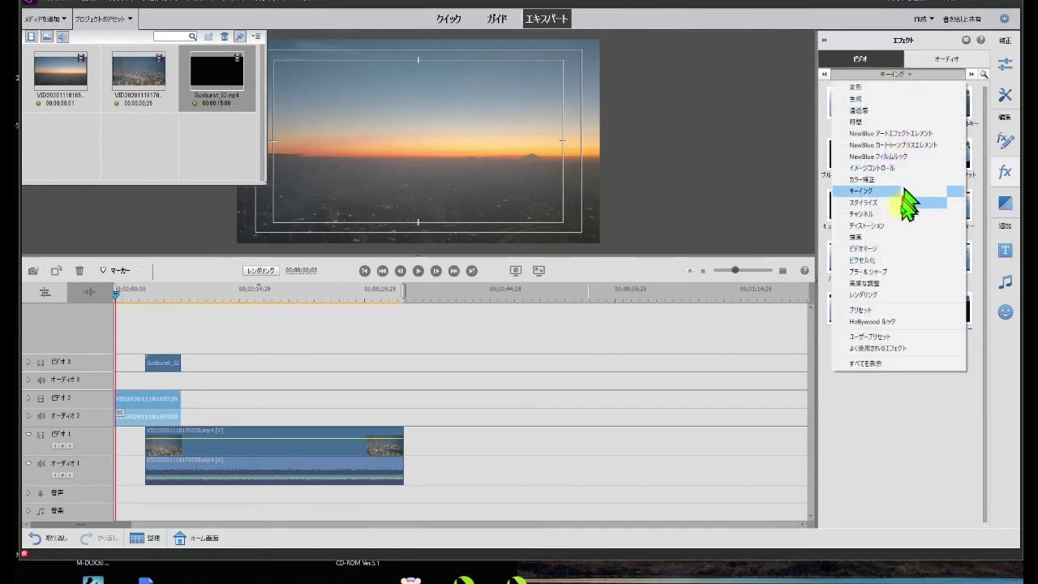
pyautogui.click(876, 192)
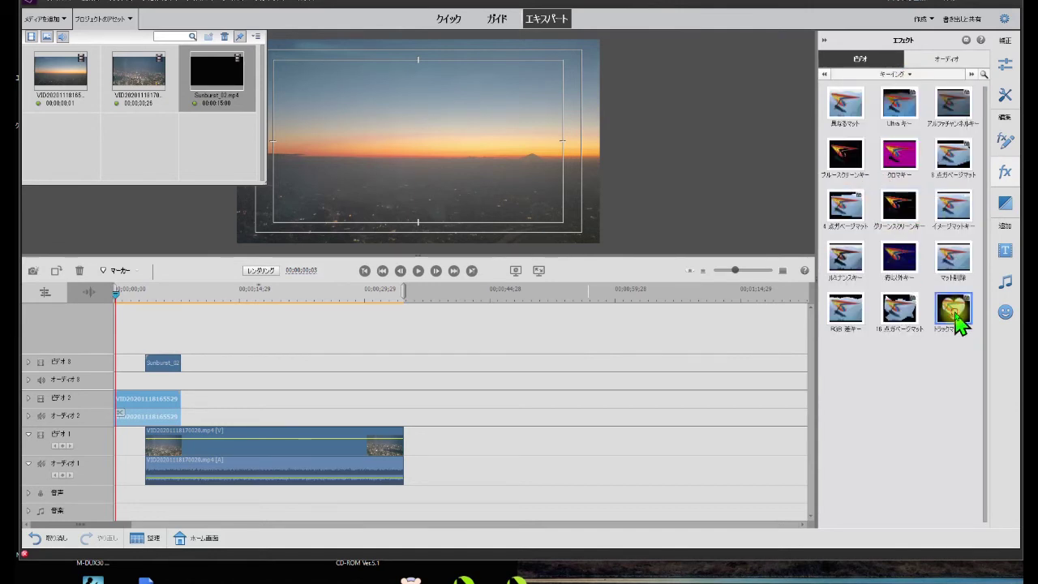
pyautogui.moveTo(955, 314); pyautogui.dragTo(635, 344)
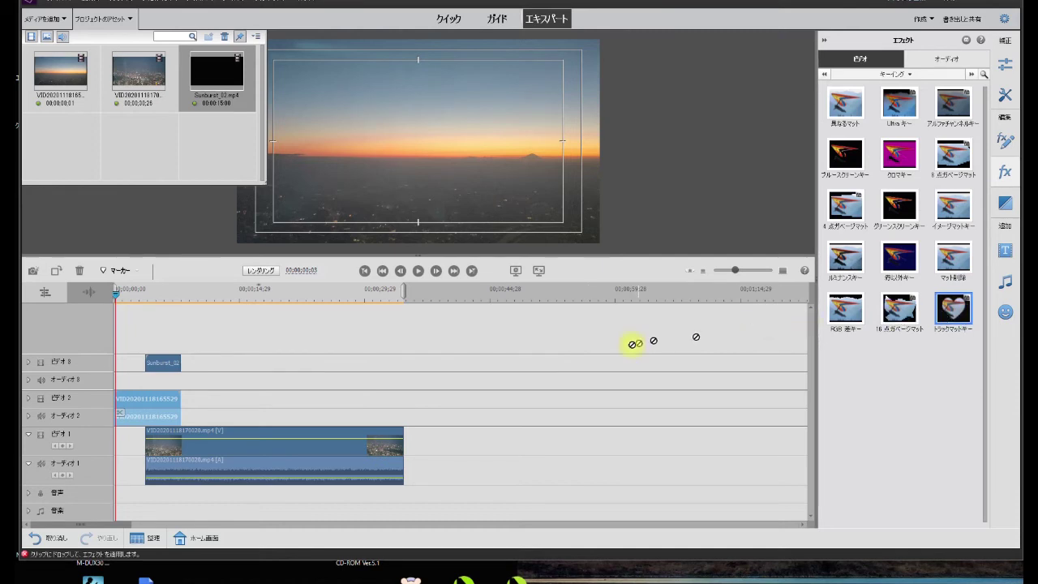
pyautogui.moveTo(278, 382); pyautogui.dragTo(156, 413)
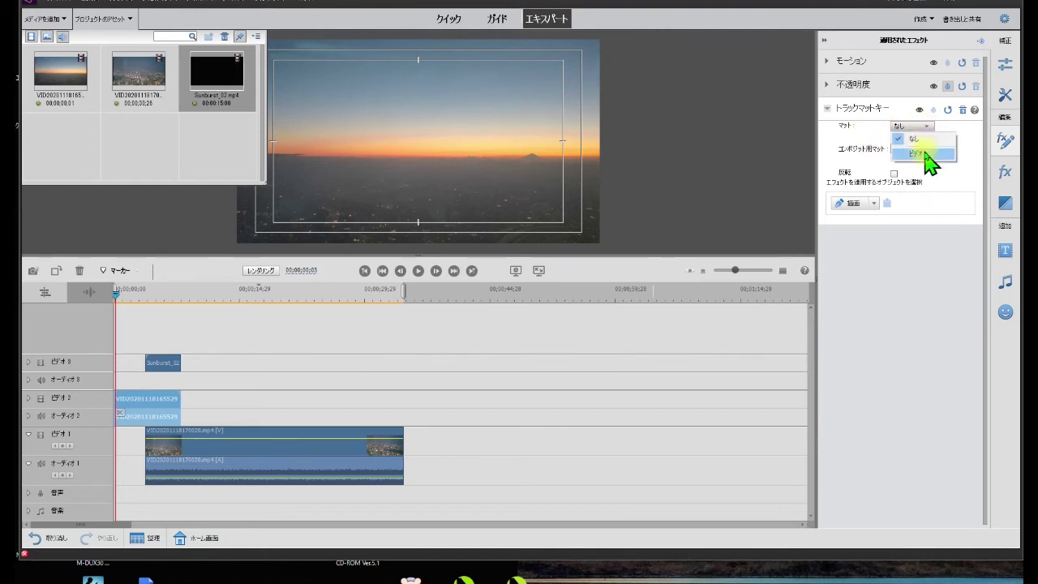
# Set the track matte key's matte to ビデオ 3, its composite mode to ルミナンスマット, and turn on 反転
pyautogui.click(919, 153)
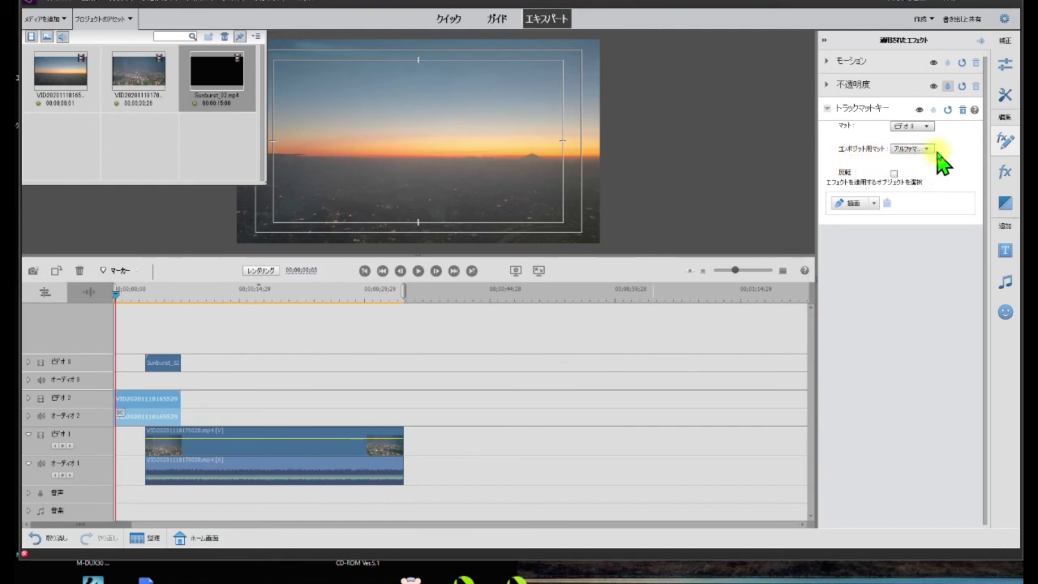
pyautogui.click(925, 150)
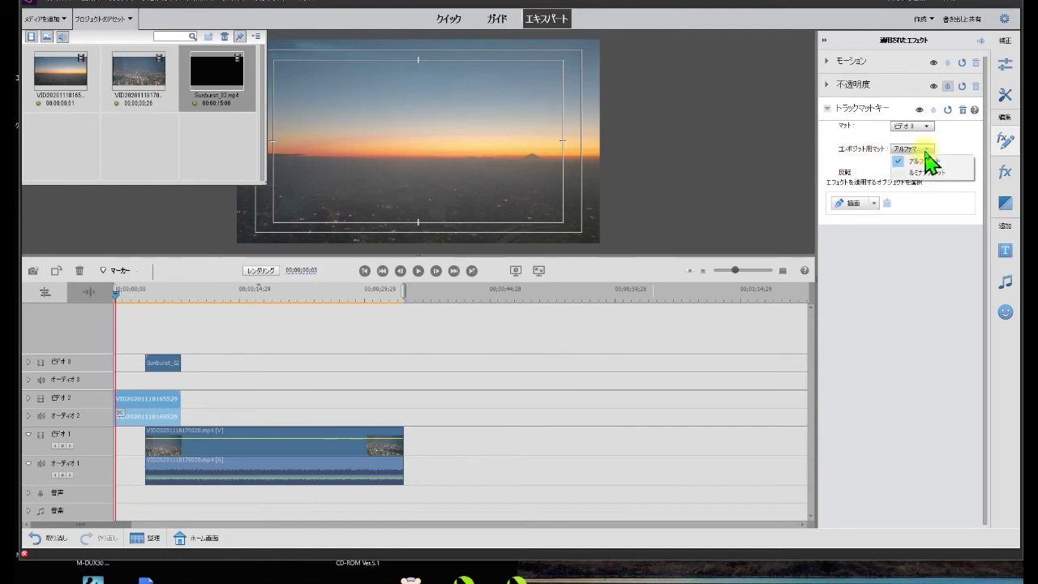
pyautogui.click(940, 173)
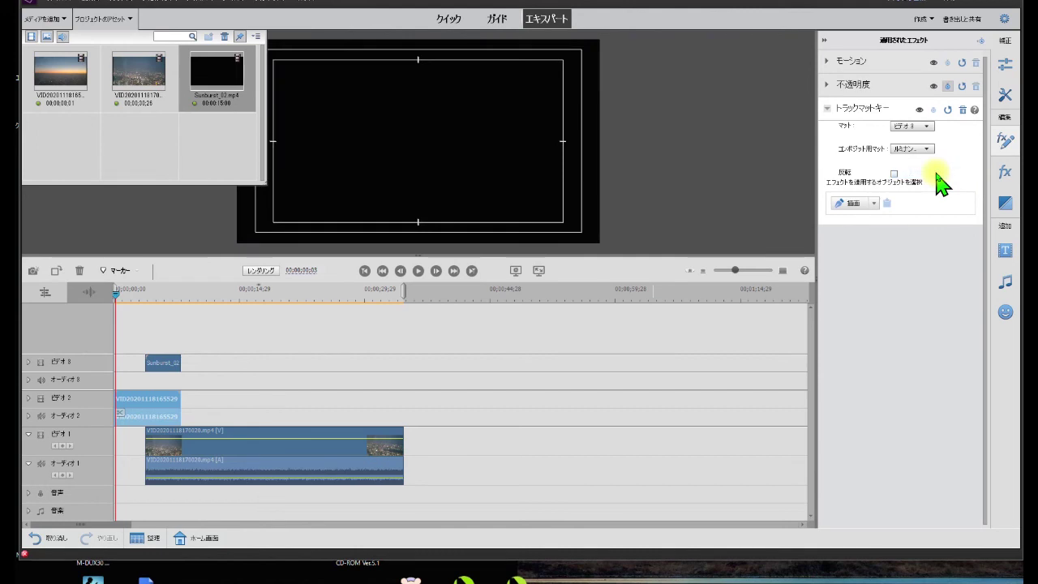
pyautogui.click(894, 175)
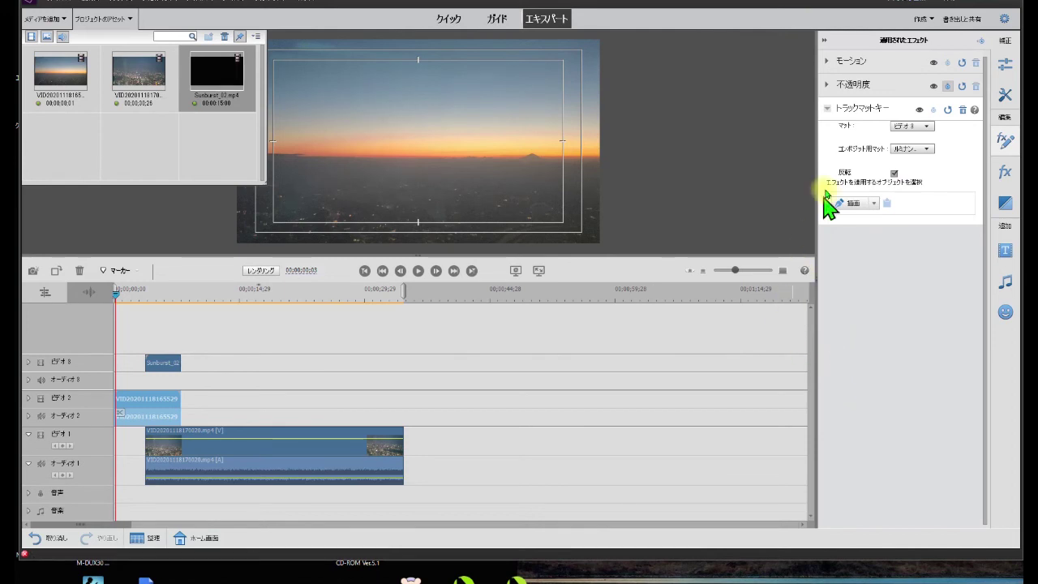
# Play the timeline to preview the 日差し_02 transition between the sunset and night-city clips, and scrub back through the matte
pyautogui.click(825, 45)
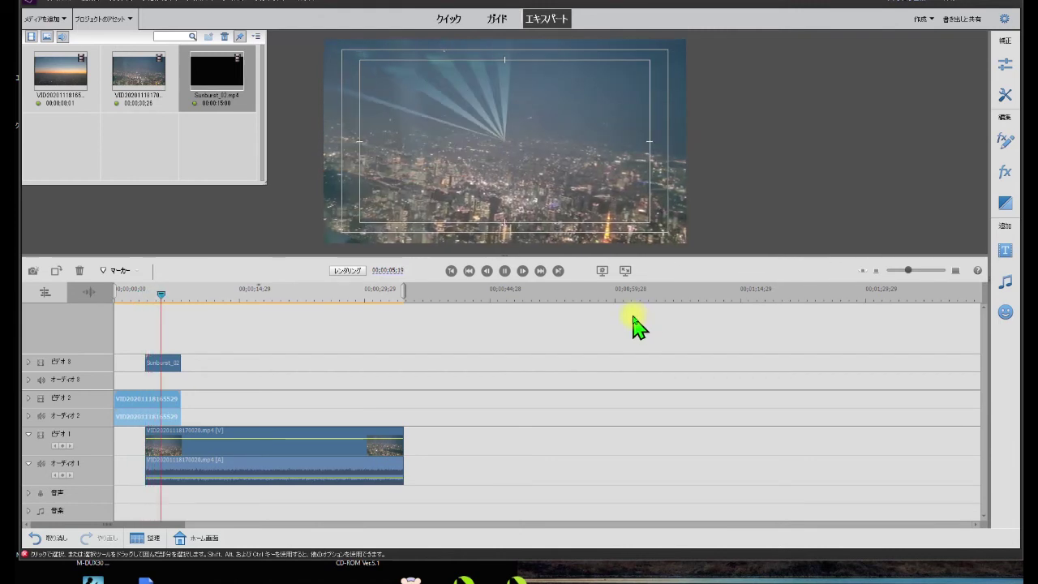
pyautogui.click(505, 271)
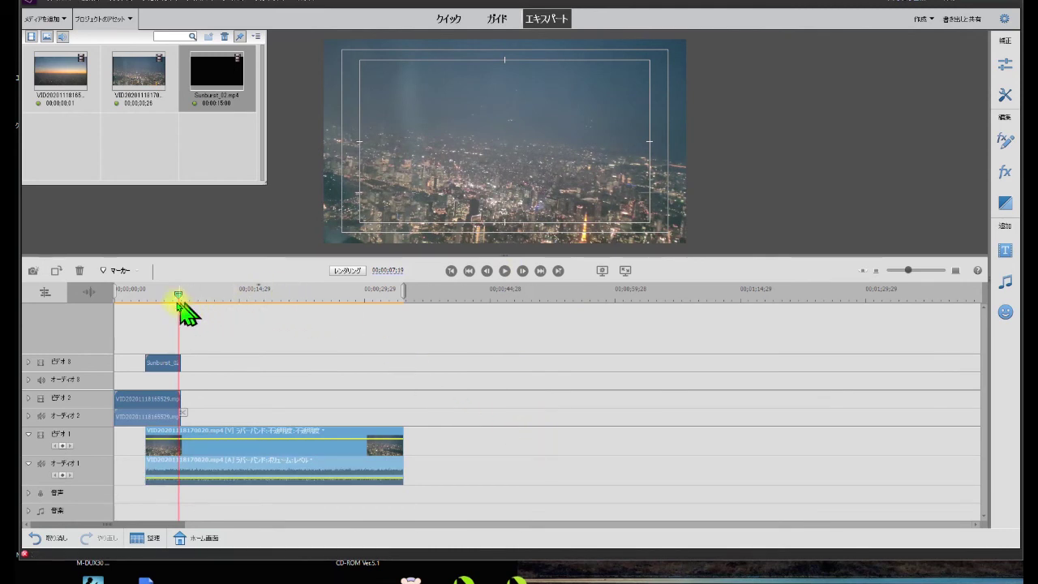
pyautogui.click(159, 363)
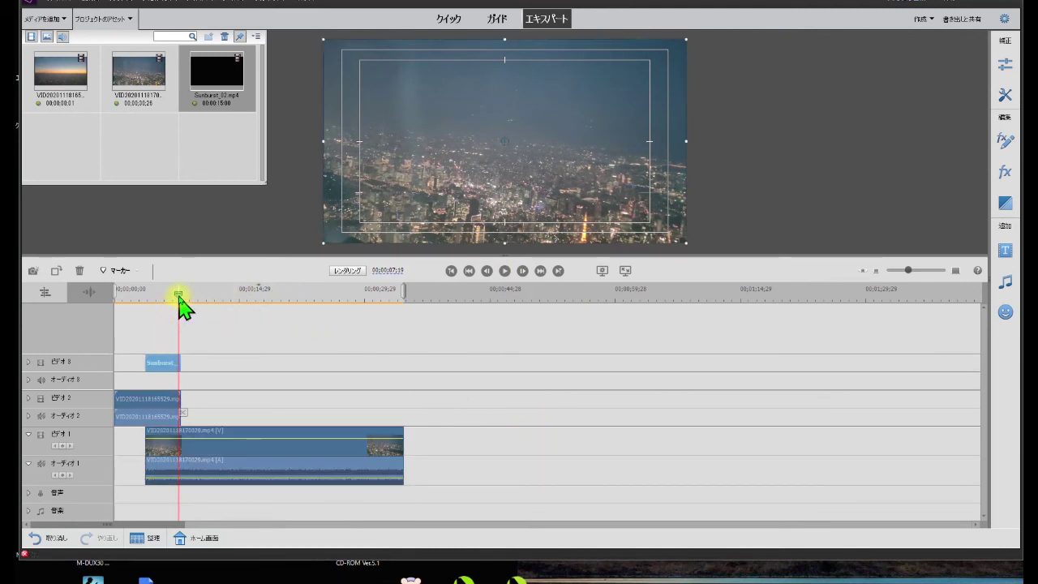
pyautogui.moveTo(179, 299); pyautogui.dragTo(160, 317)
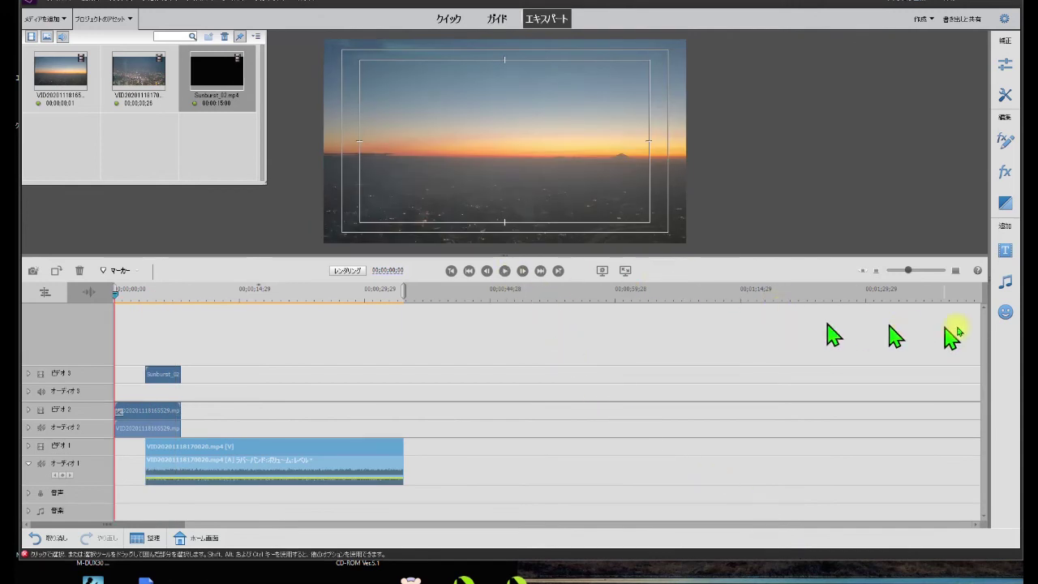
# Replace the 日差し_02 matte on ビデオ 3 with モザイク_04, starting at the clip overlap and trimmed to the ビデオ 2 clip's end
pyautogui.click(1006, 313)
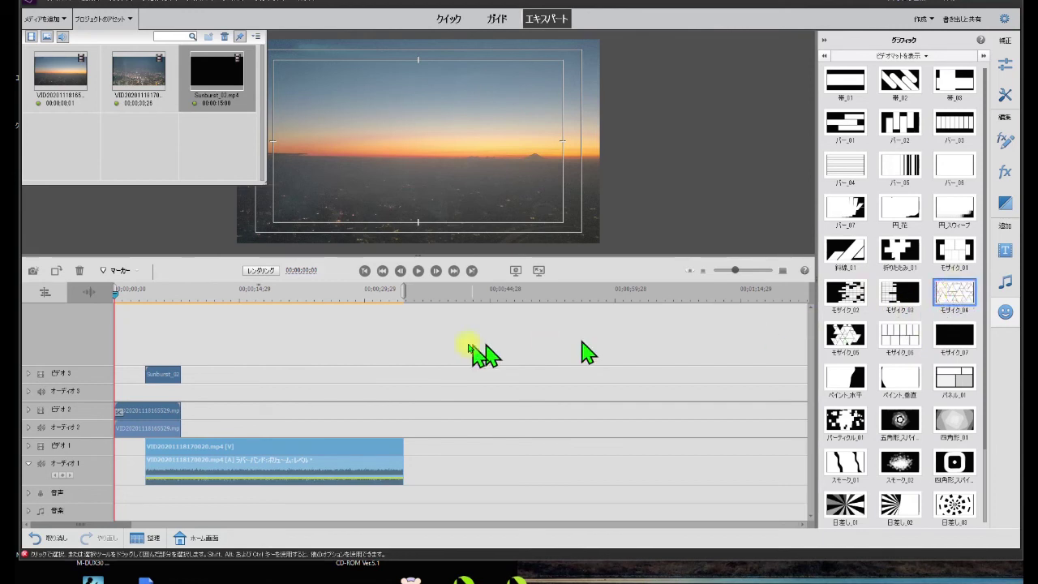
pyautogui.click(175, 297)
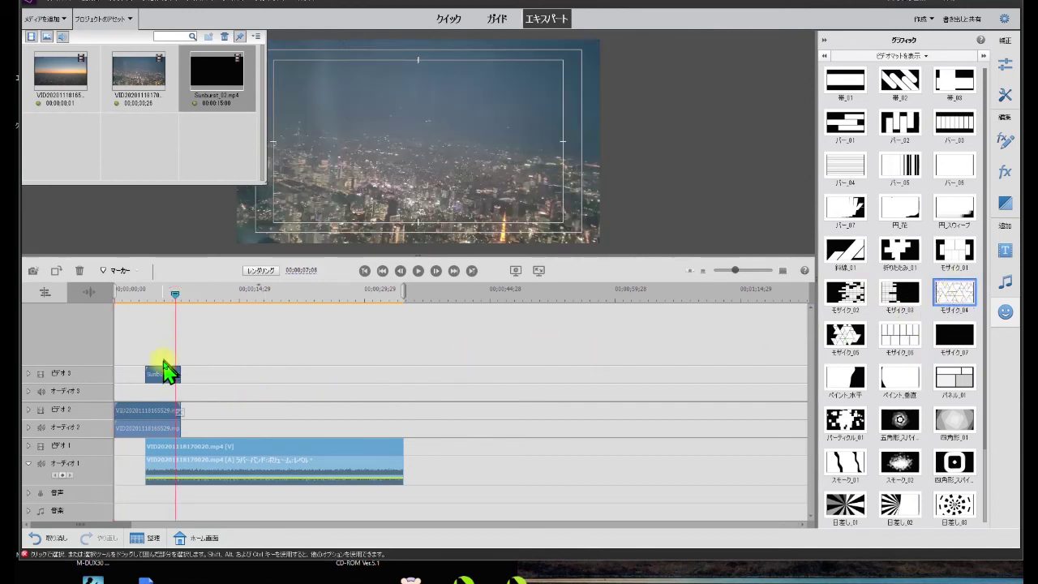
pyautogui.rightClick(157, 377)
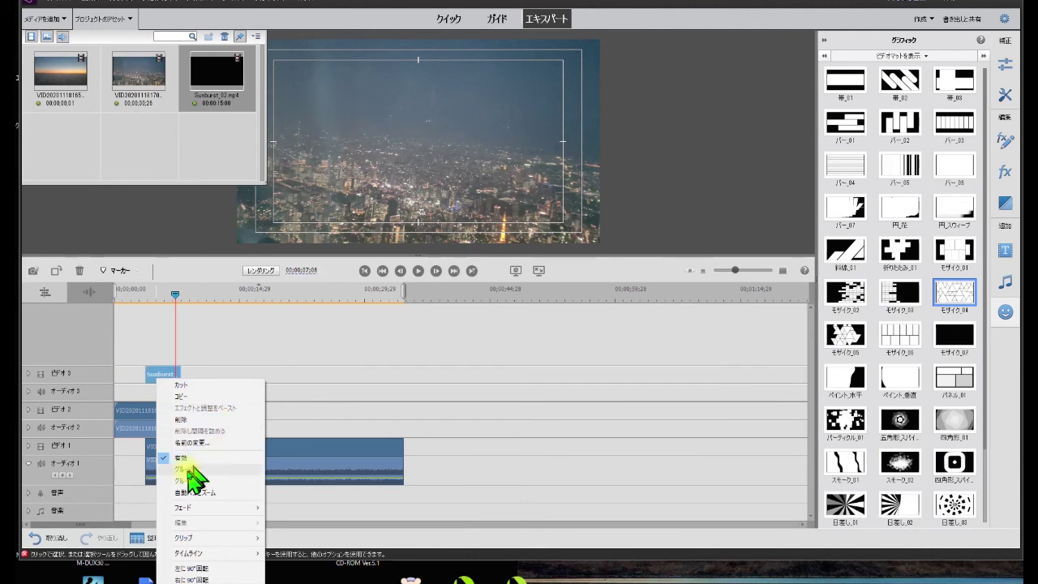
pyautogui.click(185, 421)
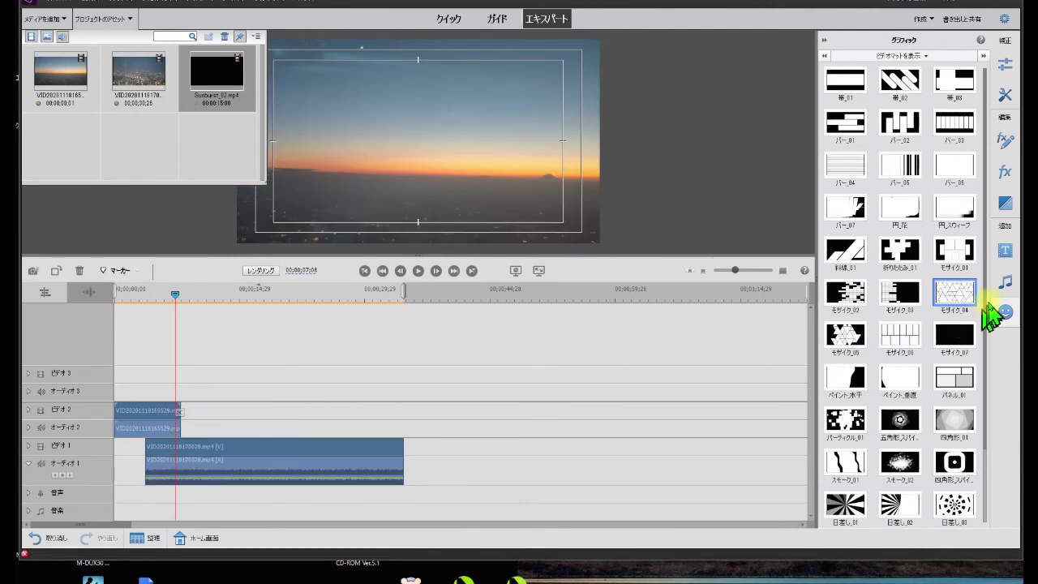
pyautogui.moveTo(961, 308); pyautogui.dragTo(146, 388)
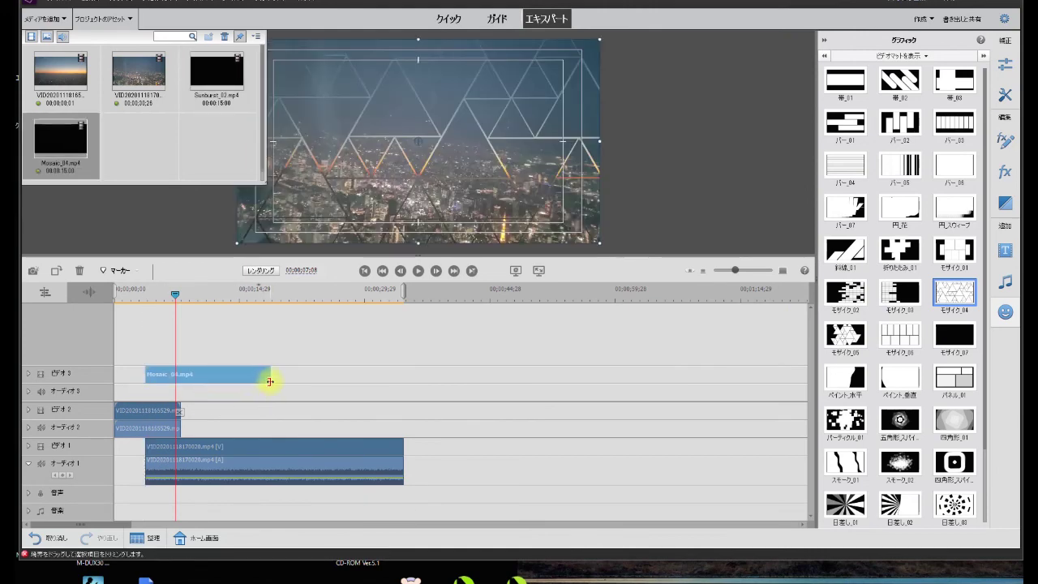
pyautogui.moveTo(241, 392); pyautogui.dragTo(181, 397)
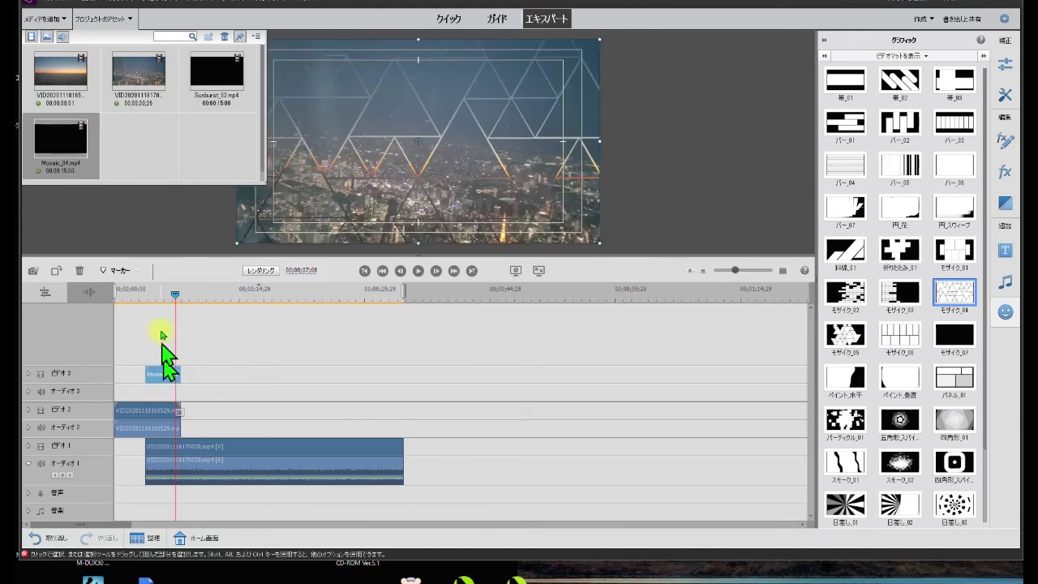
# Play the timeline from near its start to preview the モザイク_04 transition, and stop after the matte ends
pyautogui.click(123, 294)
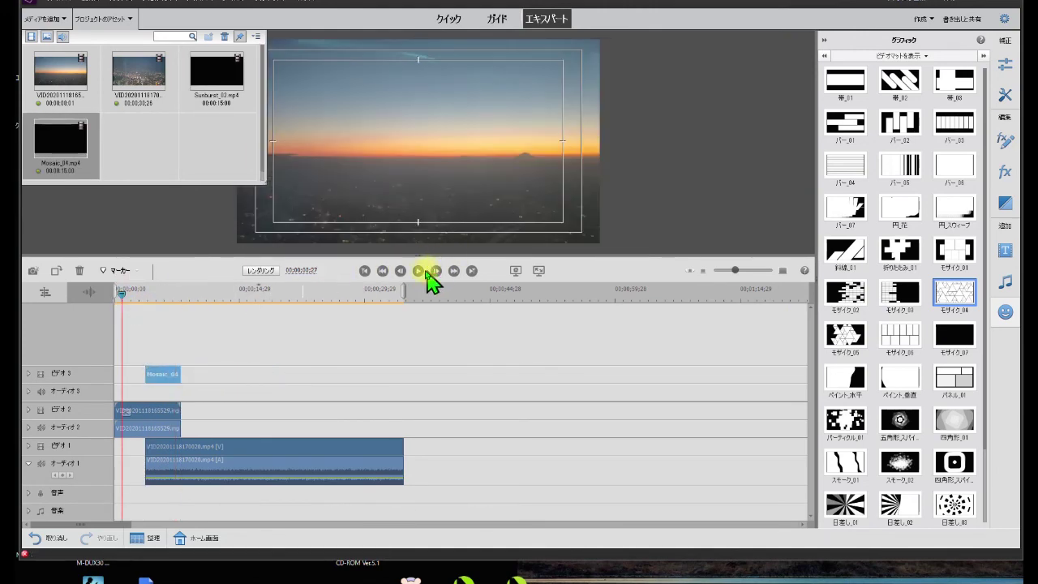
pyautogui.click(419, 272)
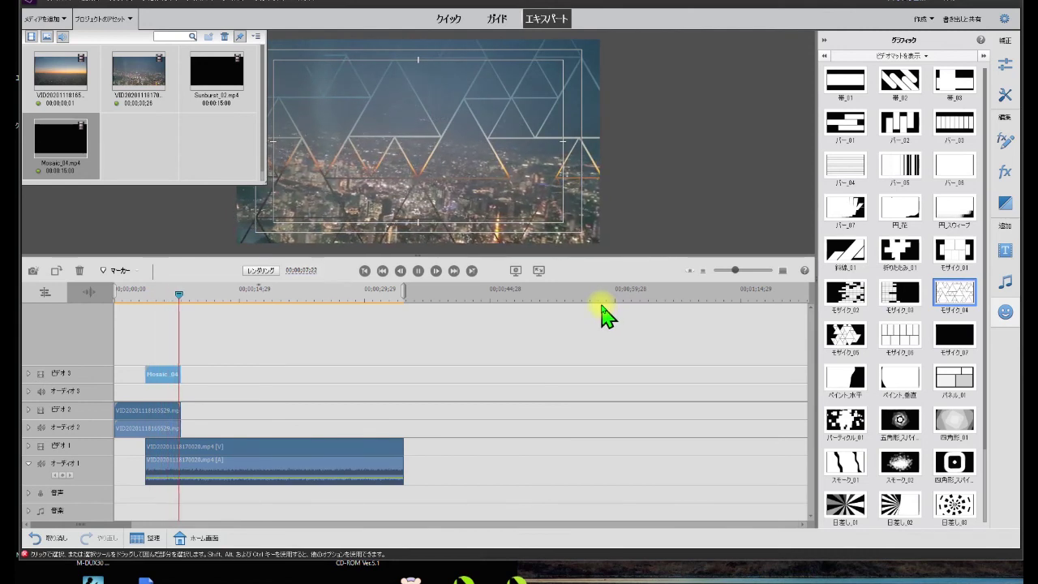
pyautogui.click(418, 272)
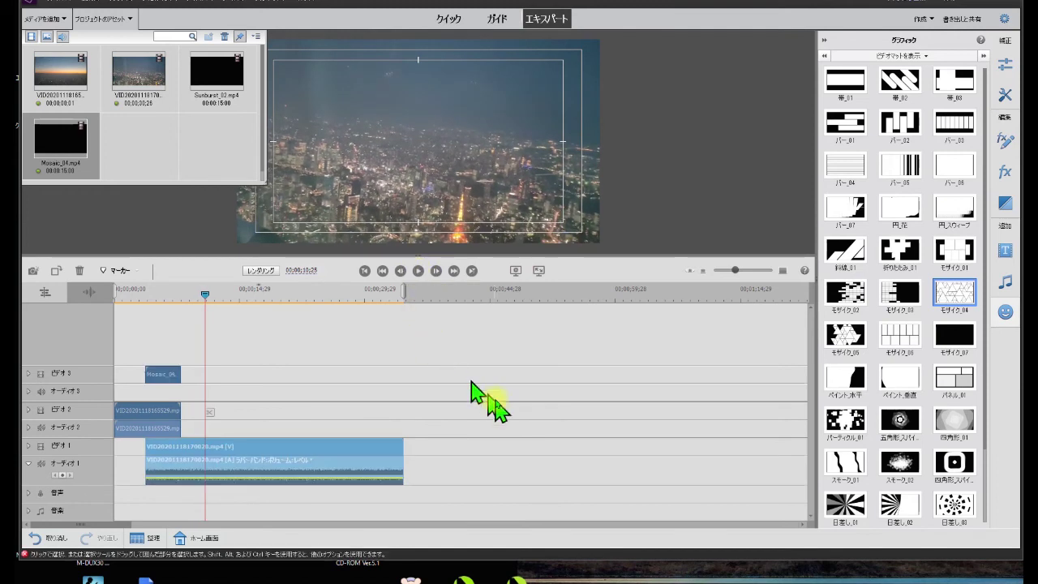
pyautogui.click(180, 281)
# Replace the モザイク_04 matte on ビデオ 3 with パーティクル_01, starting at the clip overlap and trimmed to the ビデオ 2 clip's end
pyautogui.click(165, 376)
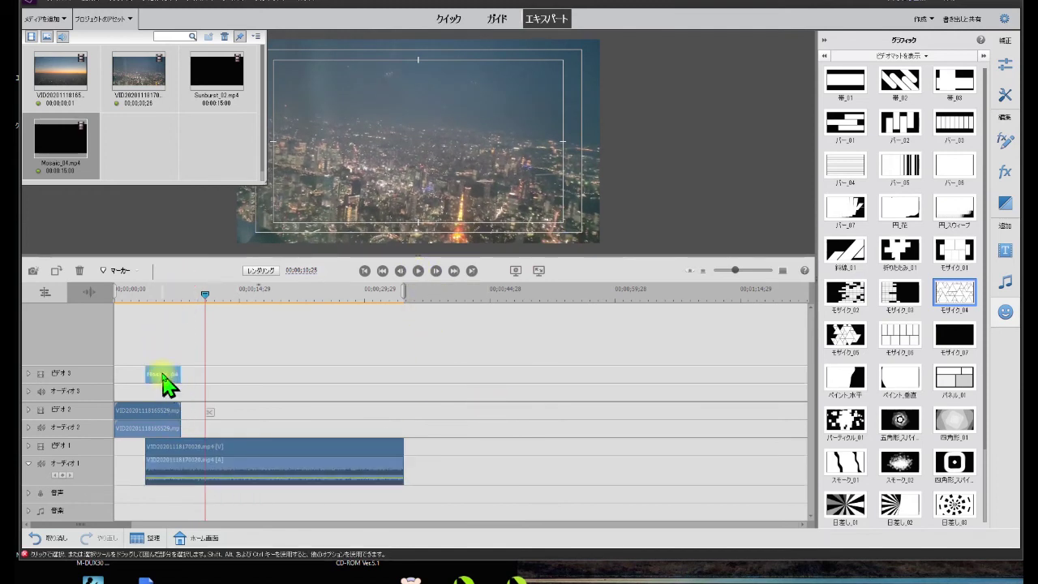
pyautogui.rightClick(161, 372)
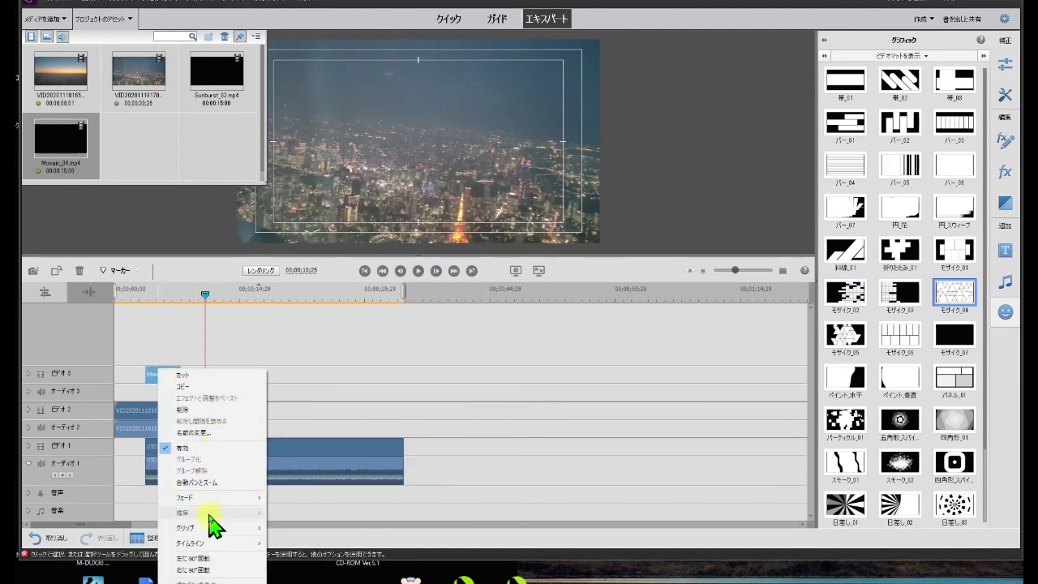
pyautogui.click(193, 409)
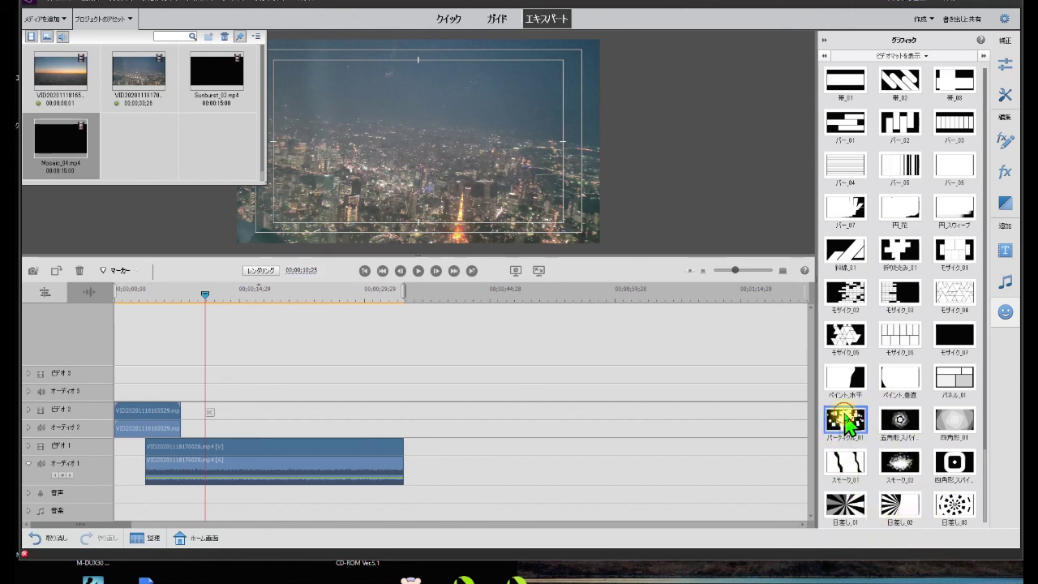
pyautogui.moveTo(846, 421); pyautogui.dragTo(146, 369)
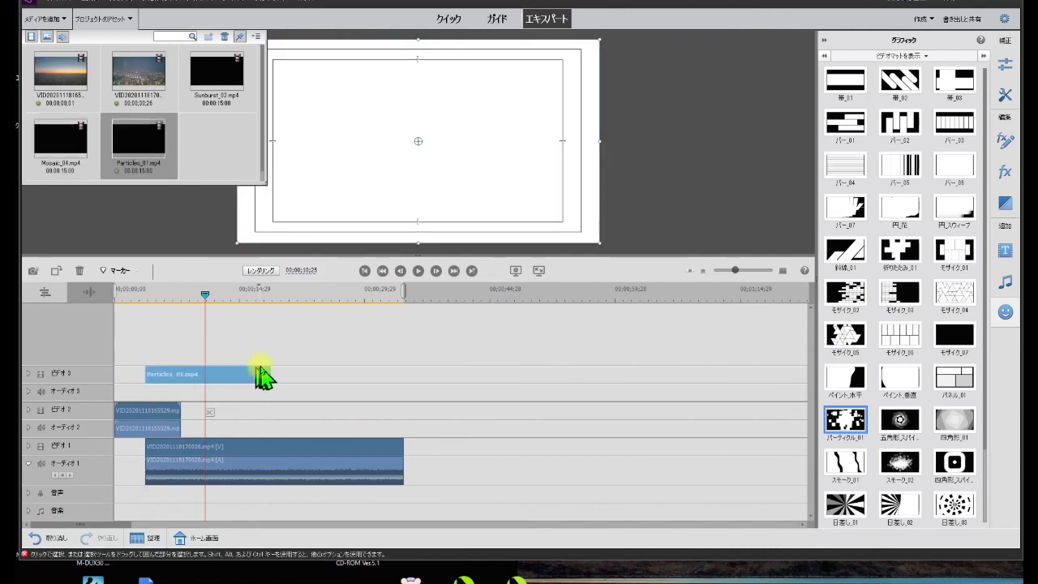
pyautogui.moveTo(270, 374); pyautogui.dragTo(181, 391)
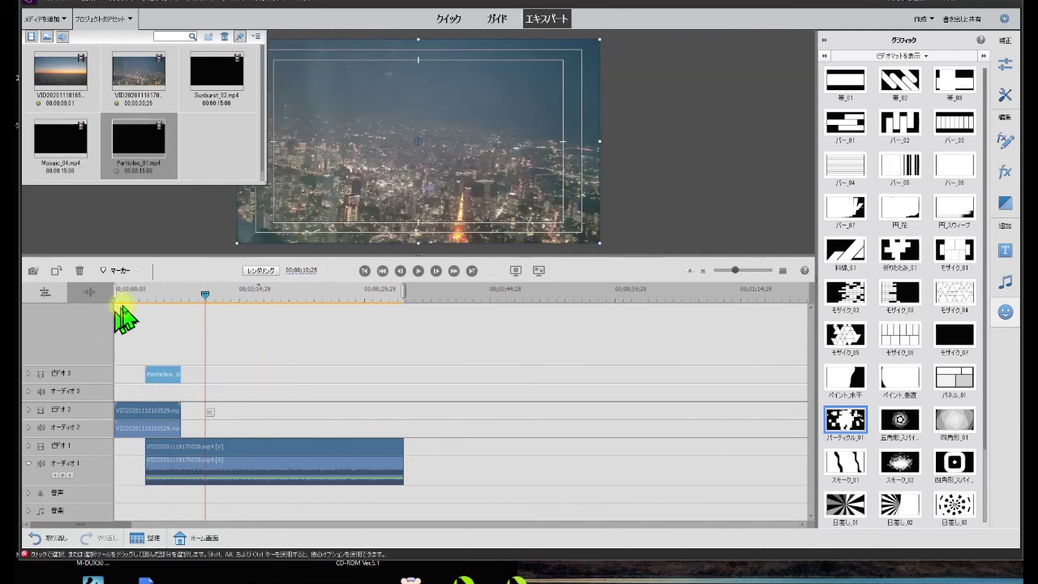
# Play the timeline from shortly before the overlap to preview the パーティクル_01 transition, and stop near the matte's end
pyautogui.click(132, 294)
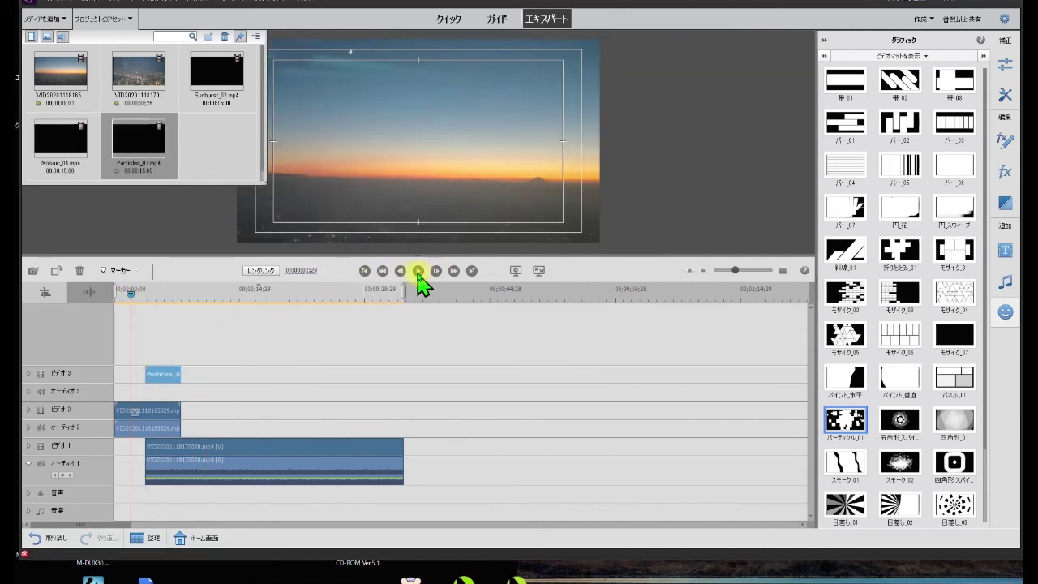
pyautogui.click(418, 272)
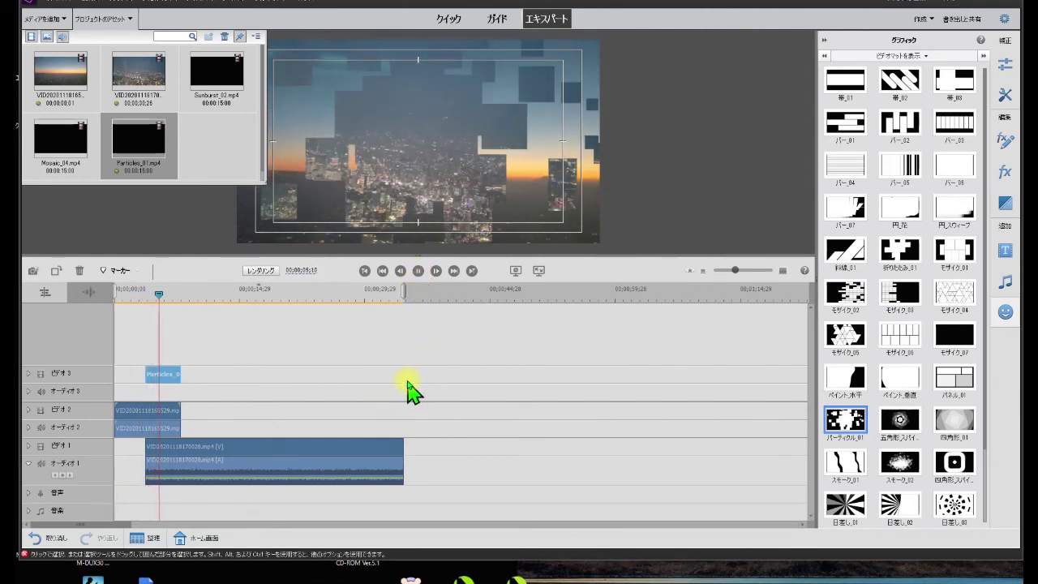
pyautogui.click(417, 271)
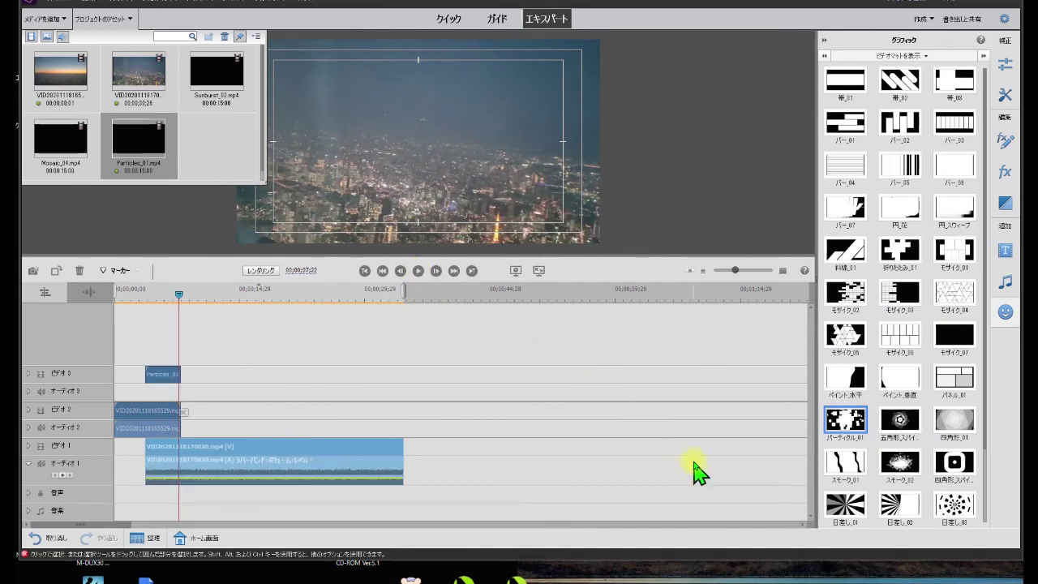